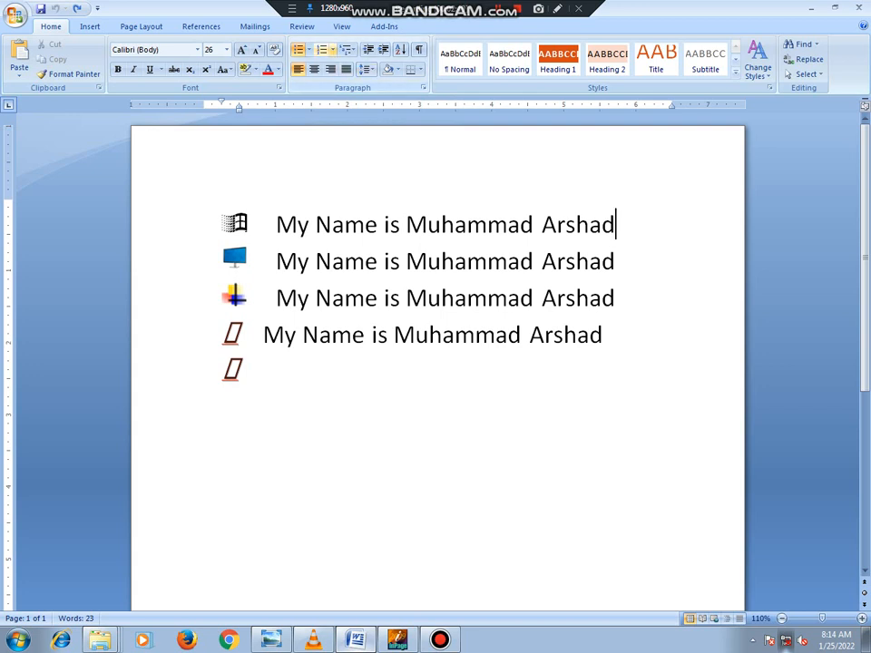
Number the first line with the 1) 2) 3) format and end its sentence with a period.
click(333, 49)
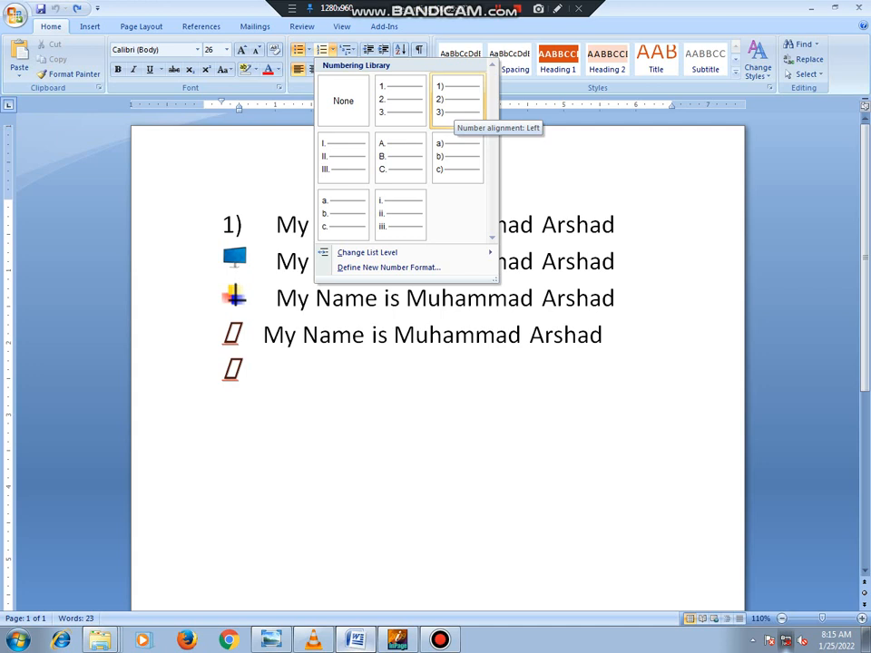
click(455, 102)
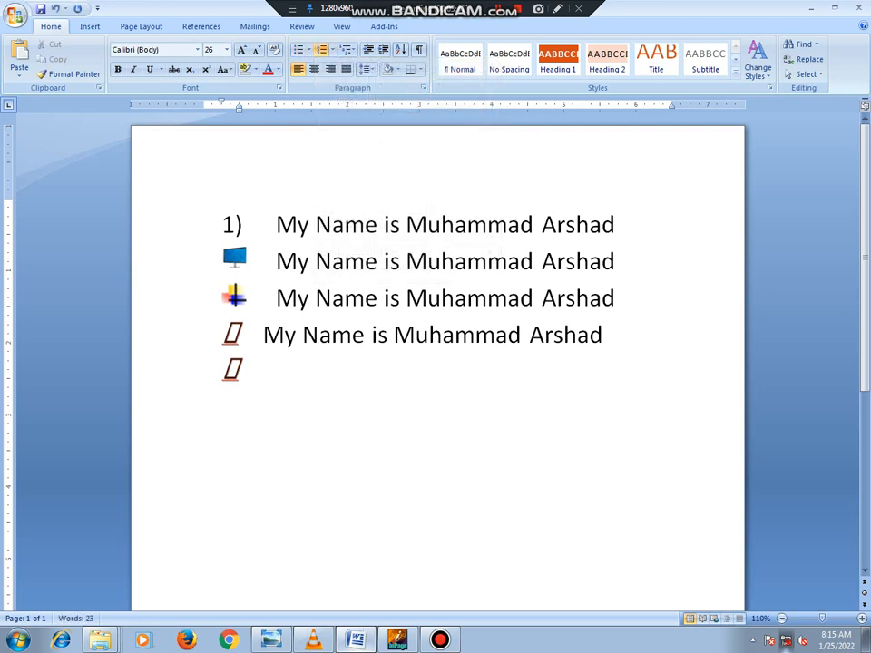
text(.)
key(Return)
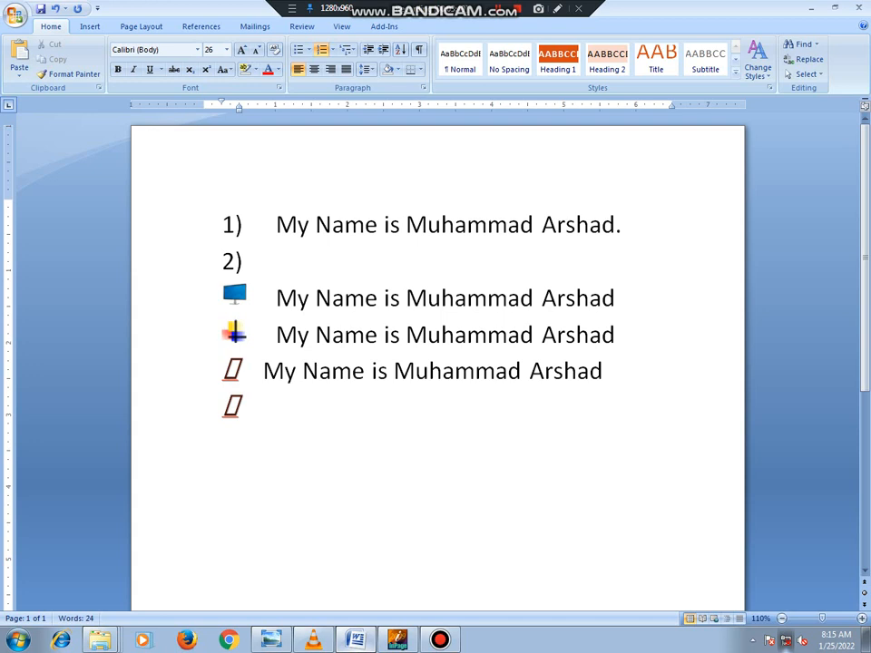
key(Return)
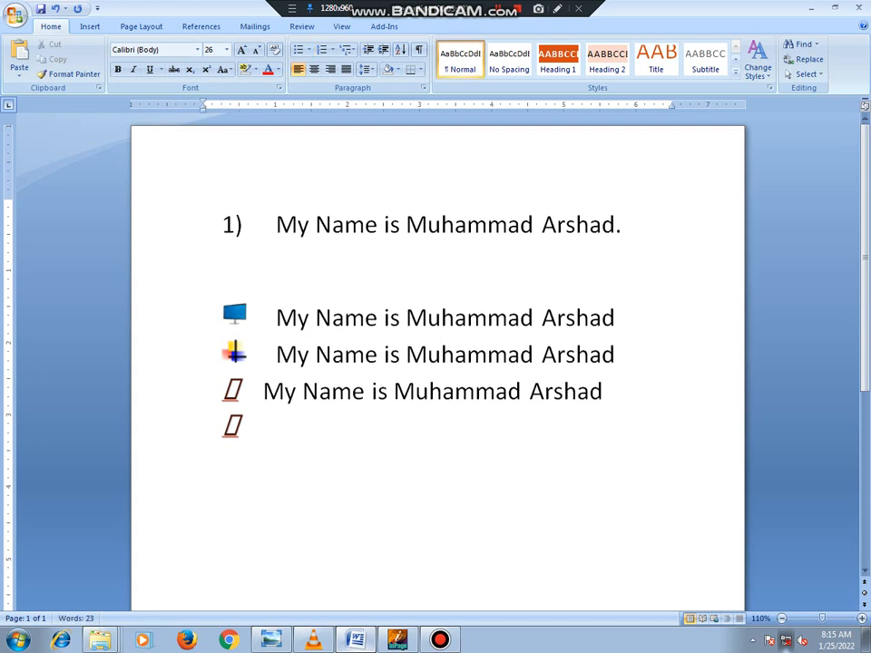
key(BackSpace)
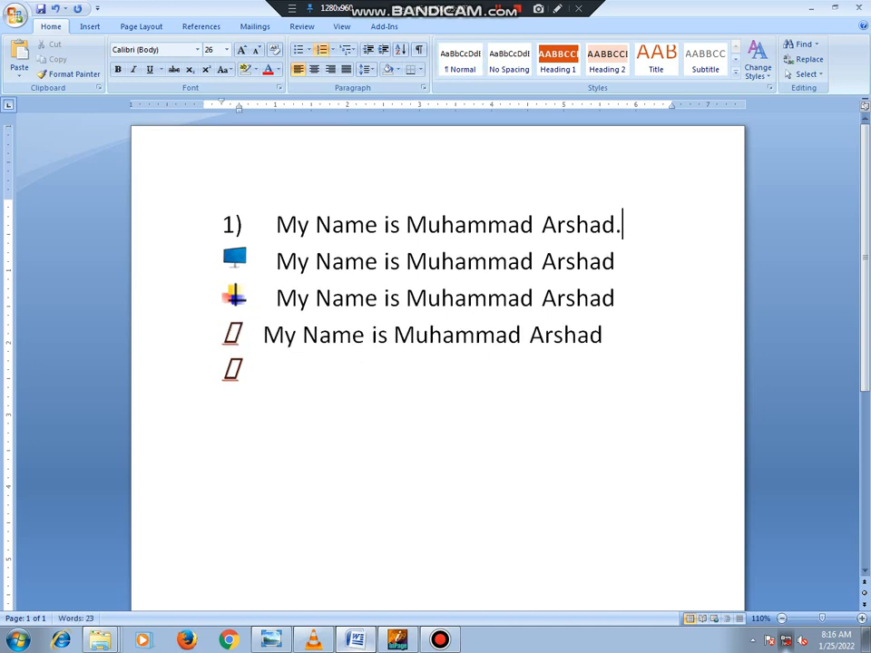
Add two more numbered items below the first line, each containing a first name, and end the numbered list.
key(Return)
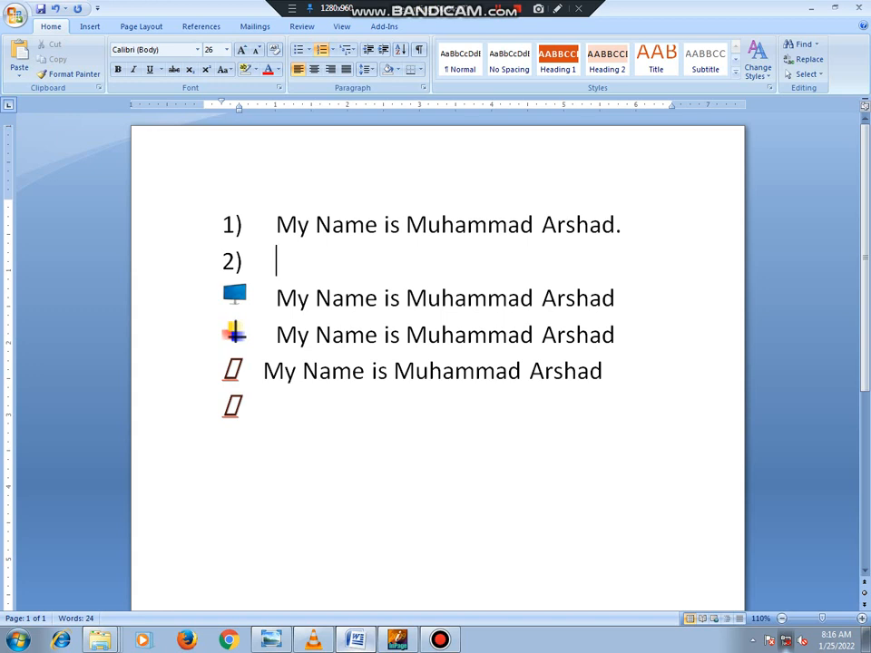
text(arshad)
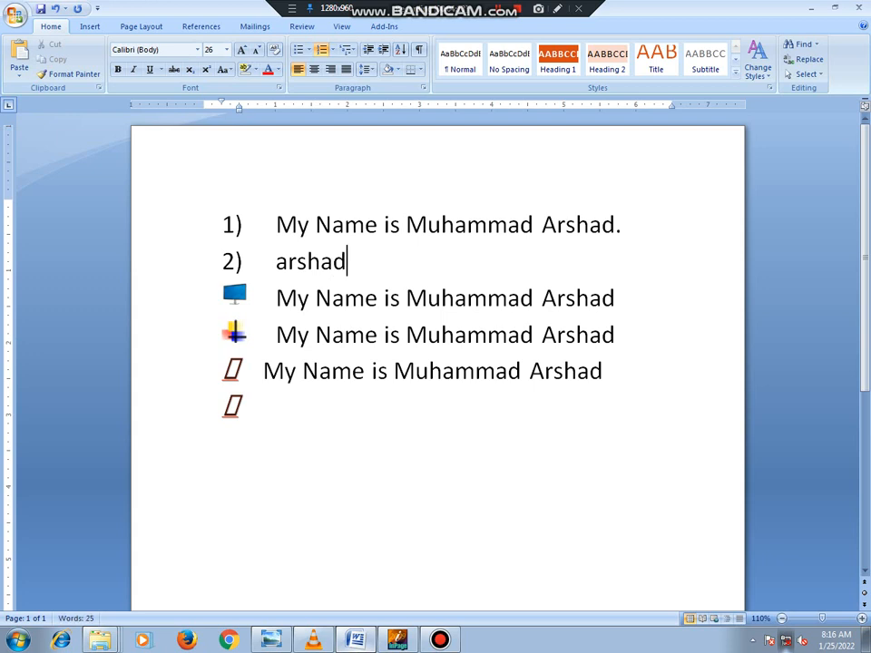
key(Return)
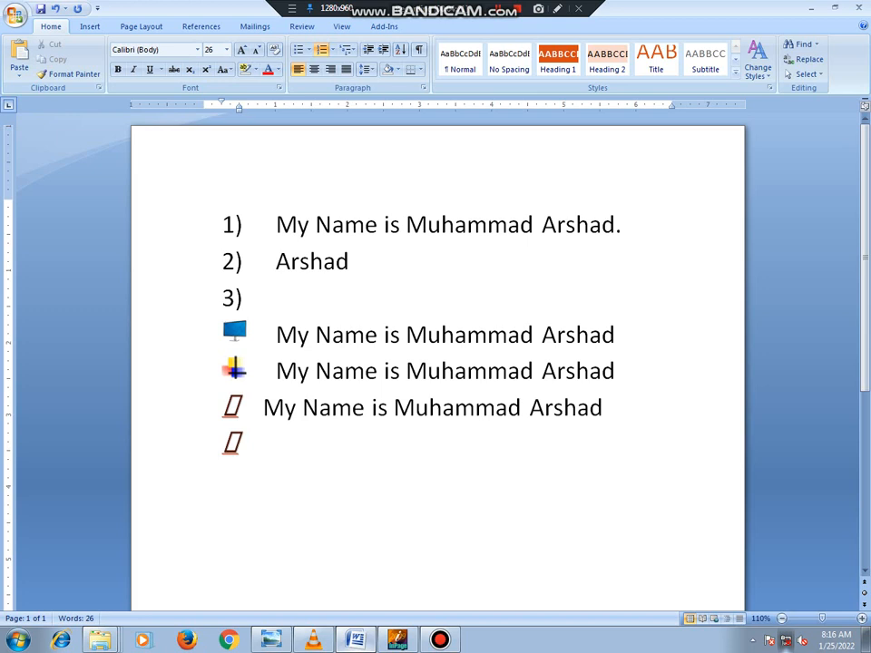
text(gulfam)
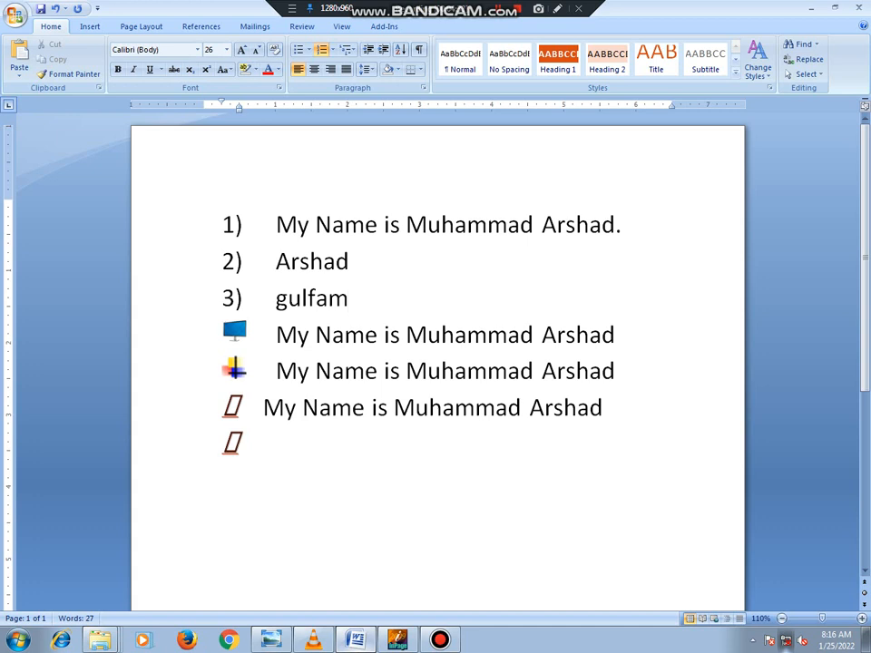
key(Return)
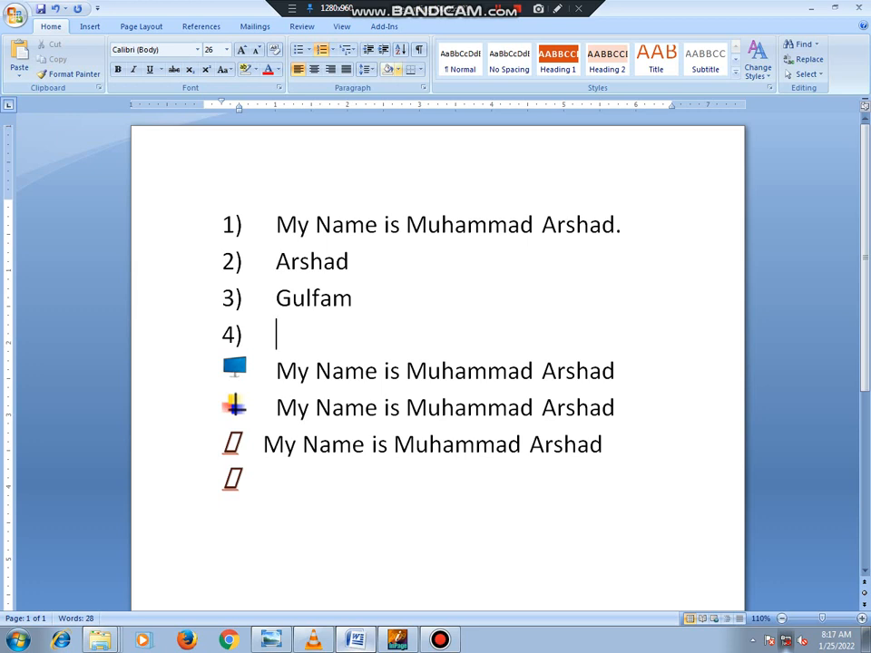
key(Return)
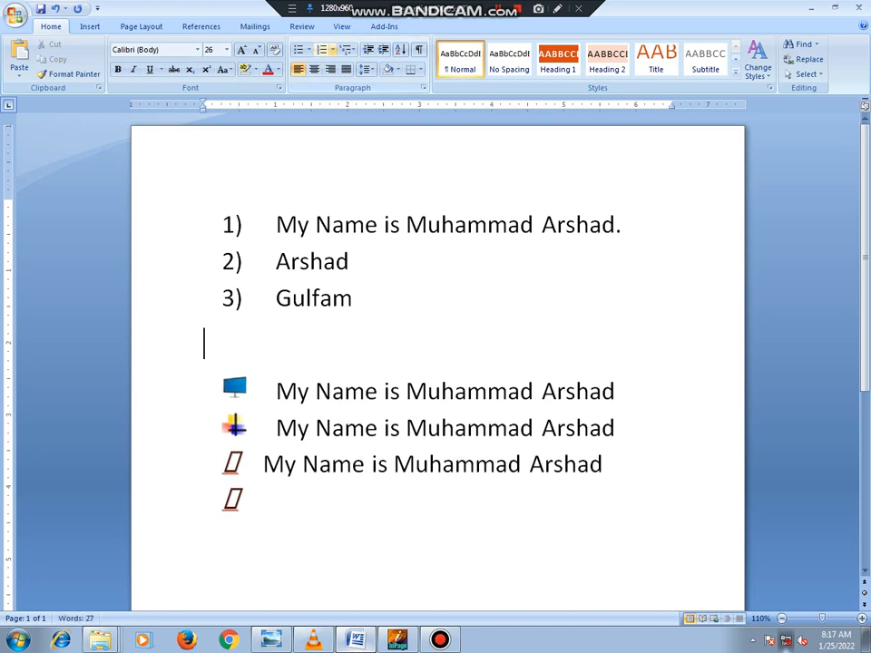
Set numbering to None on the empty line and enter an indented first name there, followed by a new line.
click(332, 50)
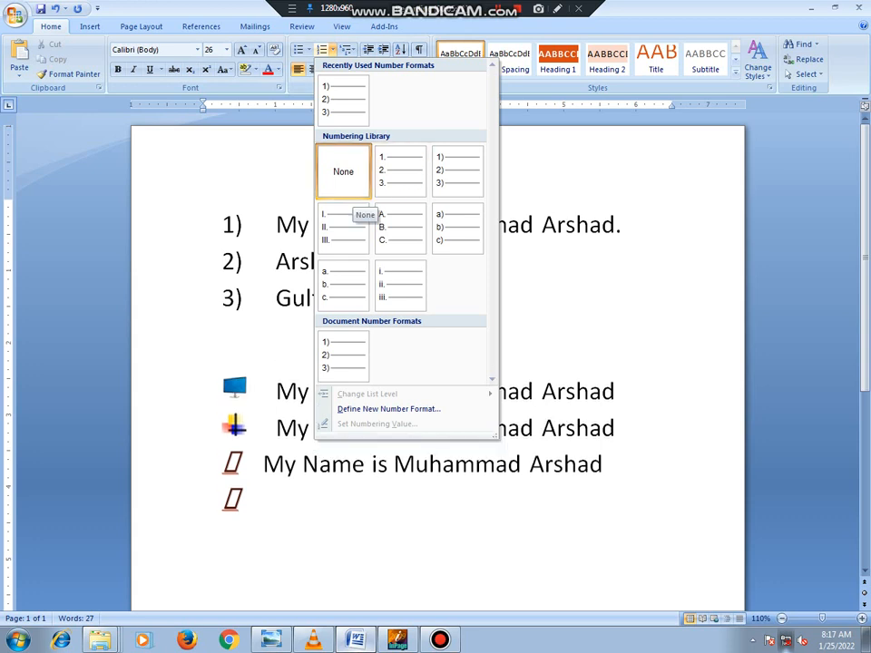
click(351, 183)
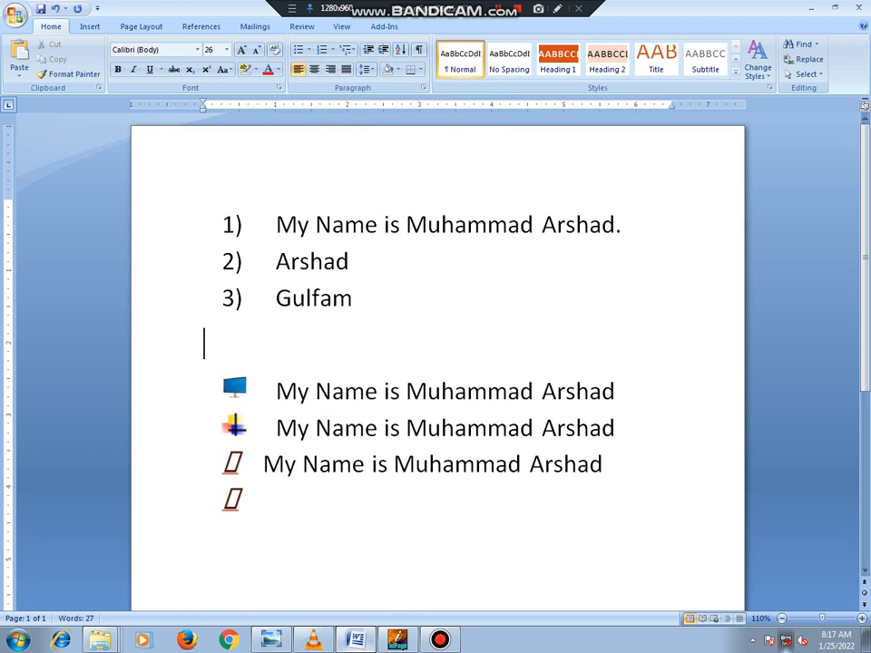
key(Tab)
text(arshas)
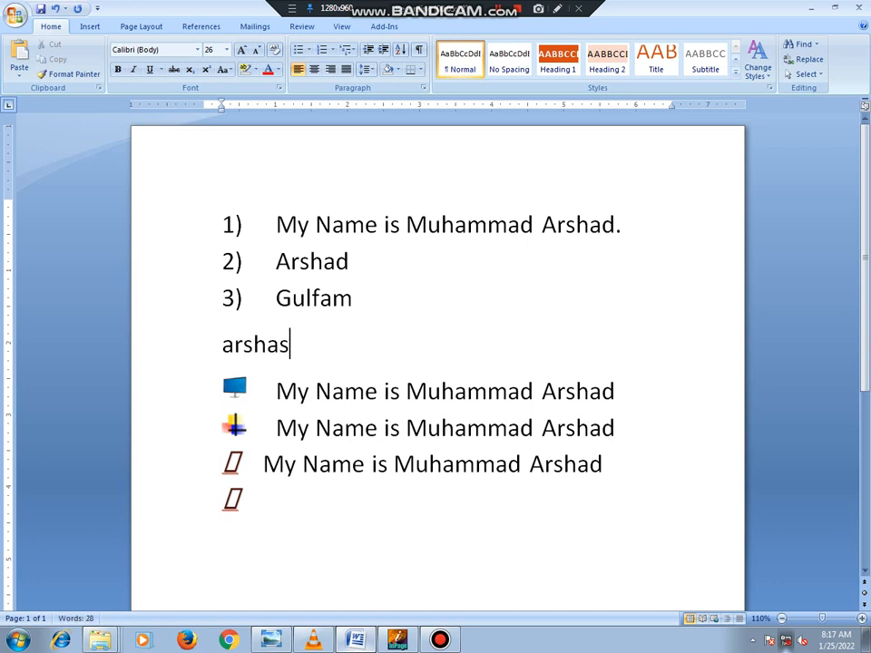
key(BackSpace)
text(d)
key(Return)
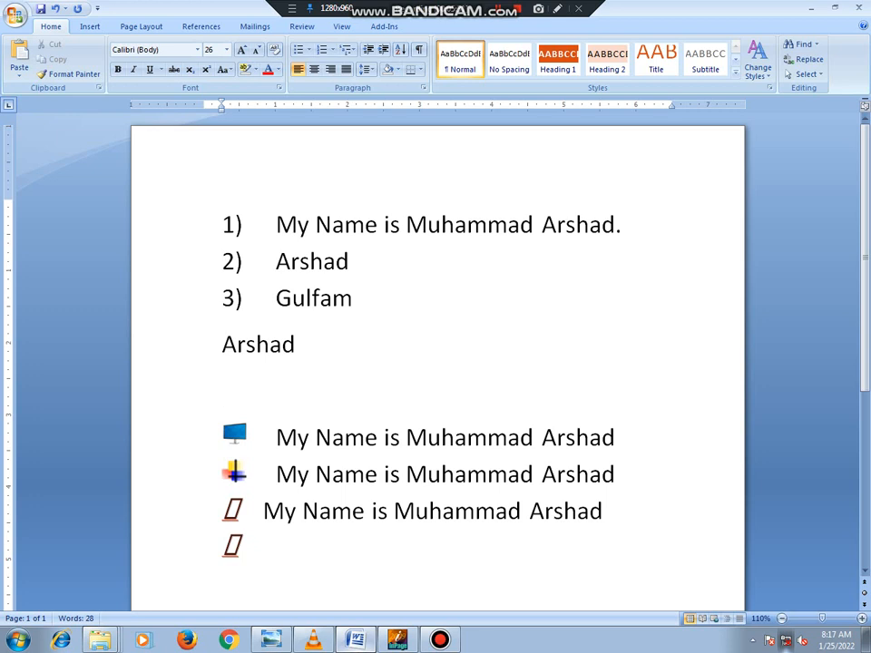
Undo all the numbering and text changes back to the original picture-bulleted first line.
key(ctrl+z)
key(ctrl+z)
key(ctrl+z)
key(ctrl+z)
key(ctrl+z)
key(ctrl+z)
key(ctrl+z)
key(ctrl+z)
key(ctrl+z)
key(ctrl+z)
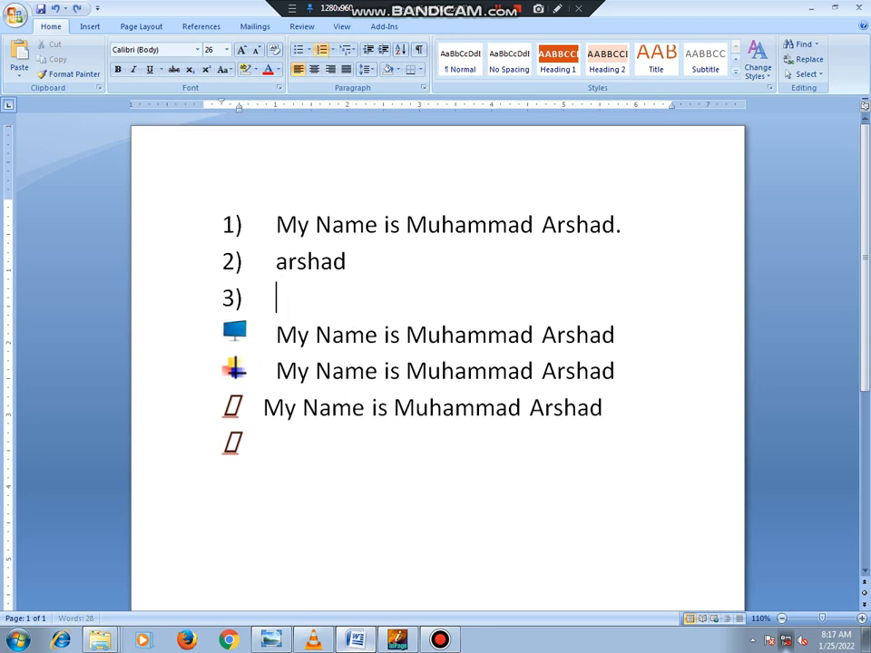
key(ctrl+z)
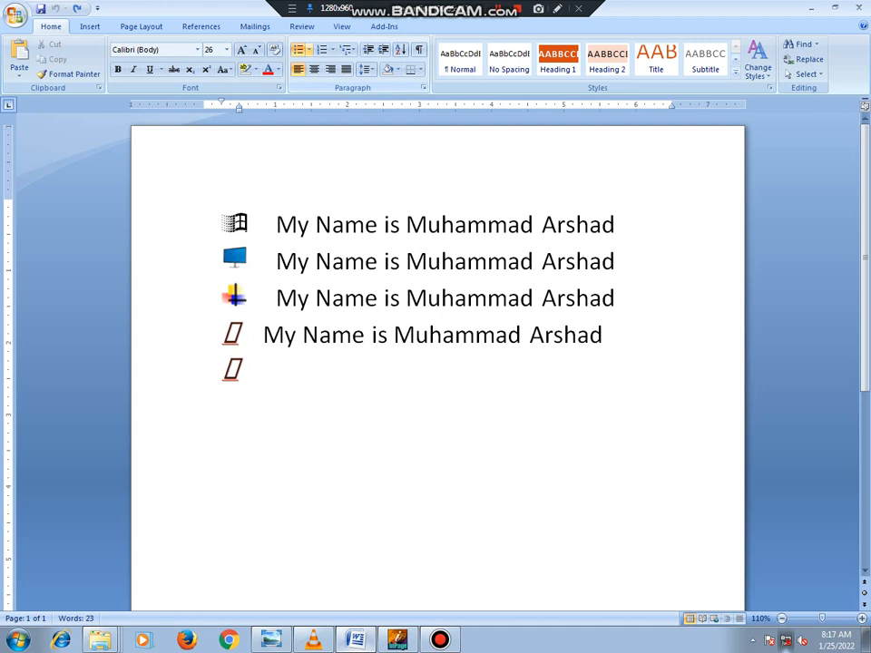
Start defining a new number format for the first line with the number style First, Second, Third.
click(332, 50)
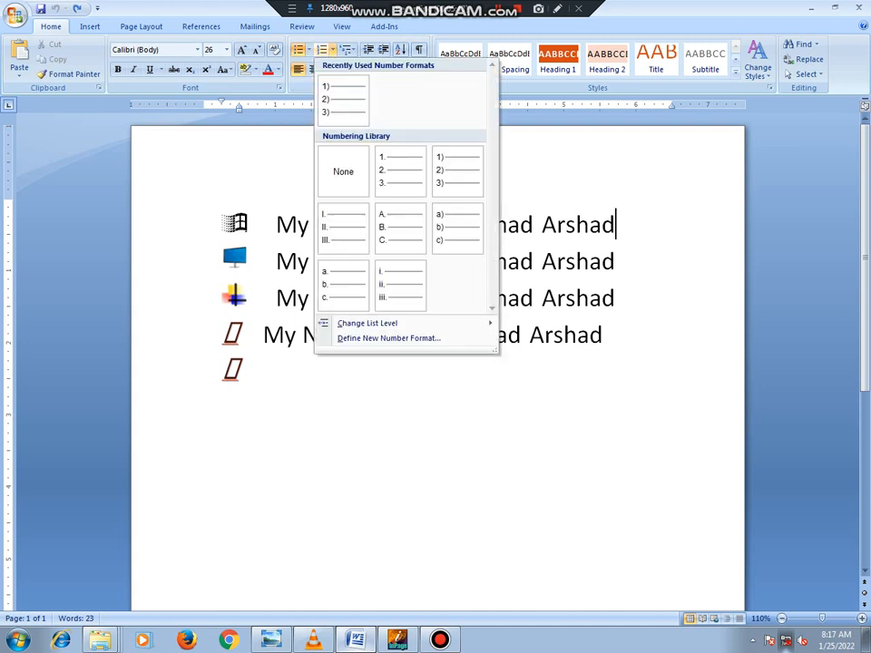
mouse_move(368, 323)
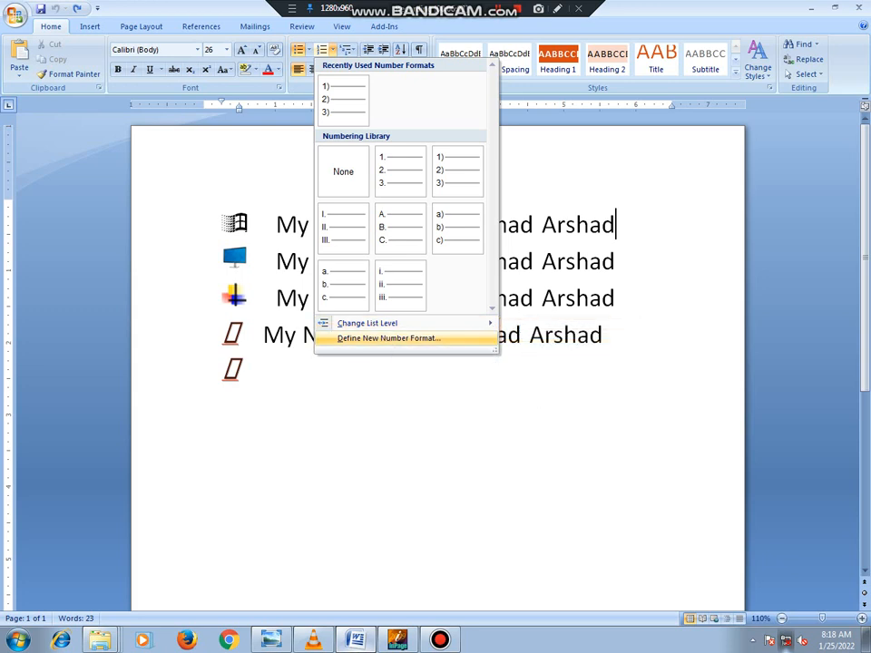
click(389, 338)
drag(424, 222, 500, 287)
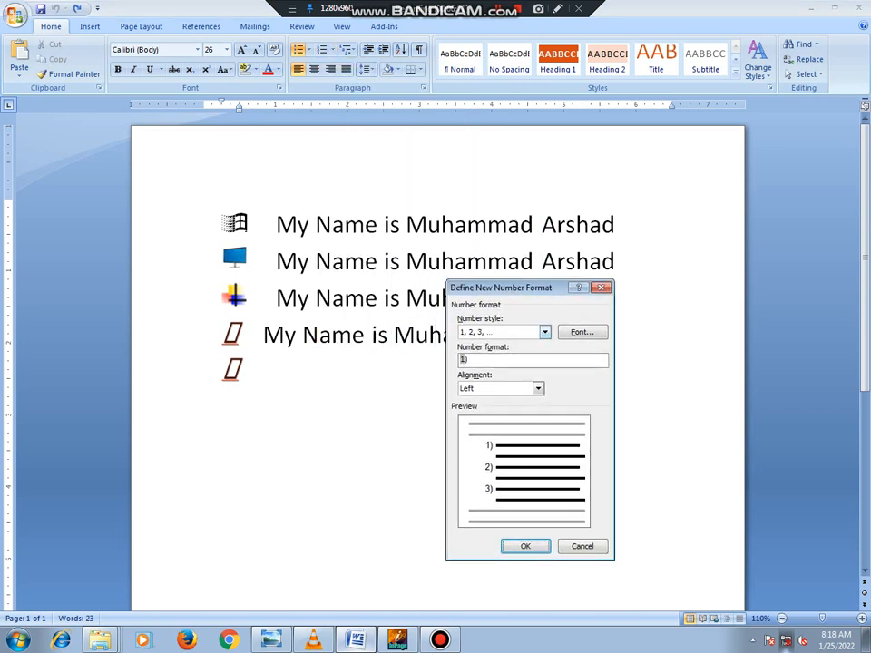
click(545, 332)
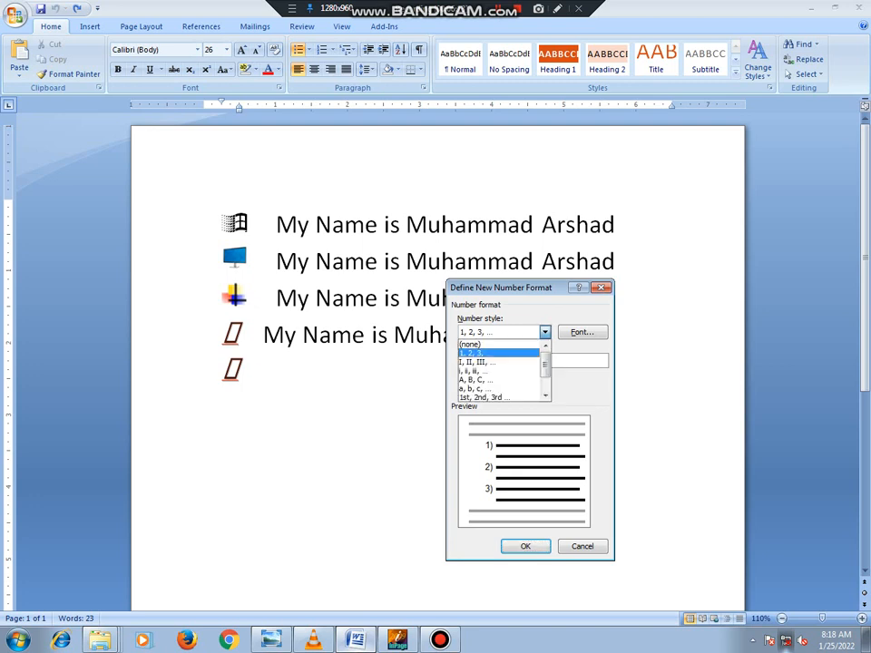
click(545, 395)
click(546, 395)
click(545, 395)
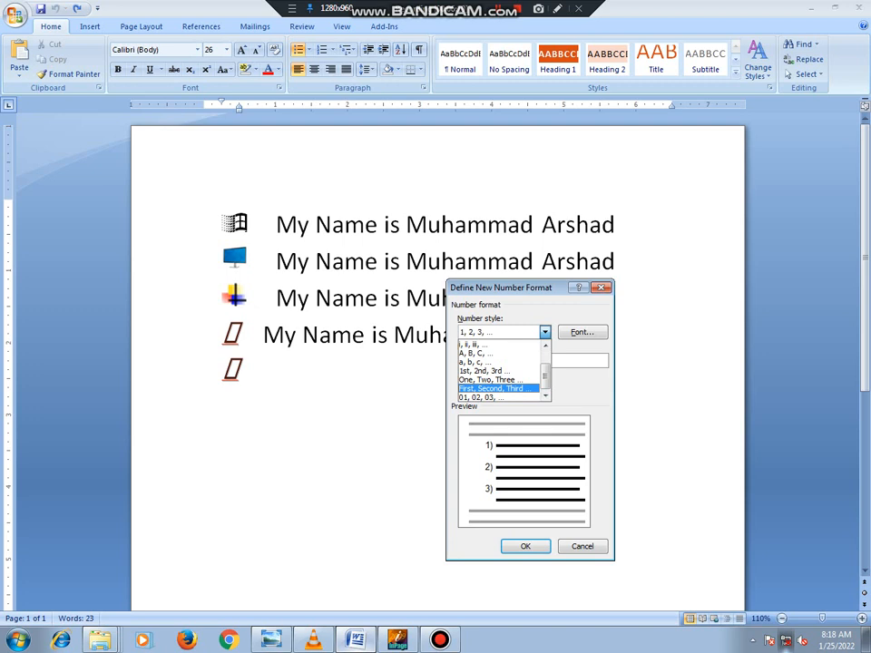
click(489, 388)
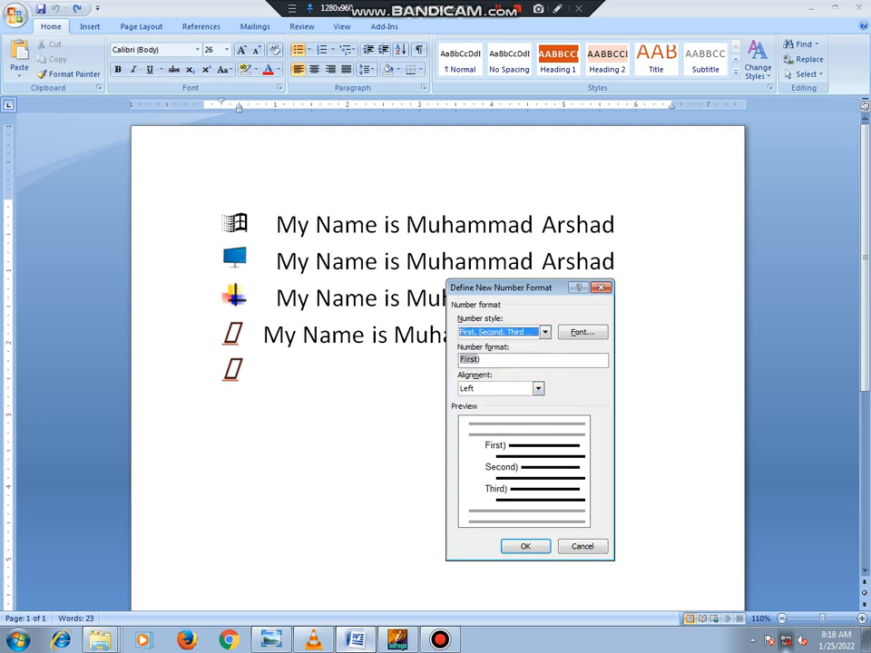
Set the number font to size 11 with the Bold Italic style.
click(581, 332)
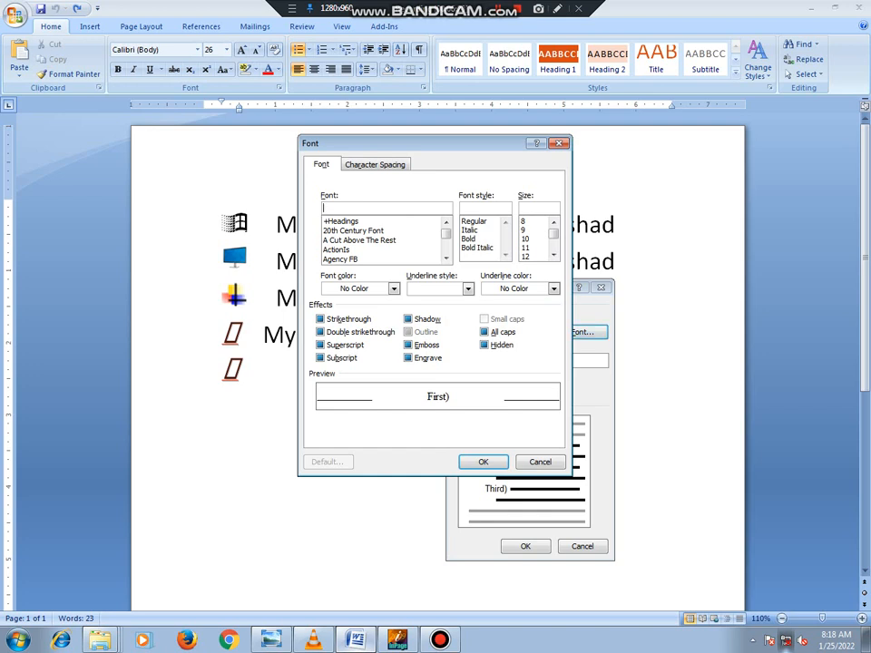
click(526, 248)
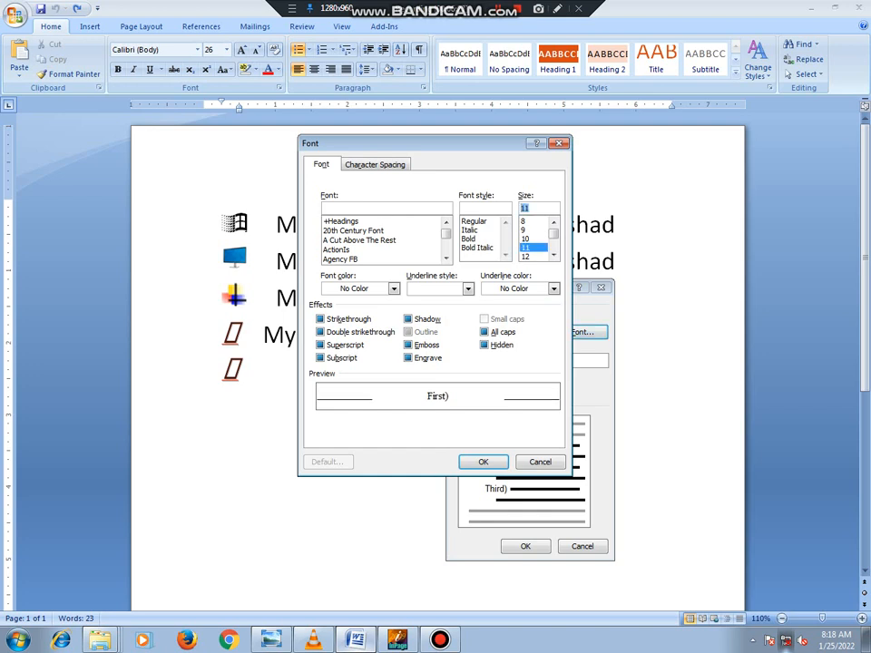
click(469, 239)
click(470, 231)
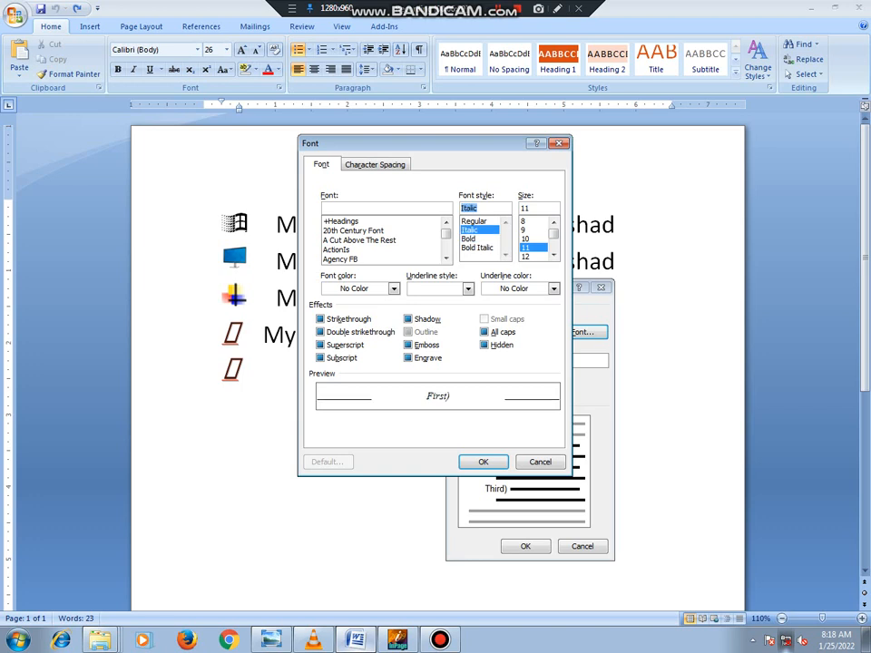
click(477, 247)
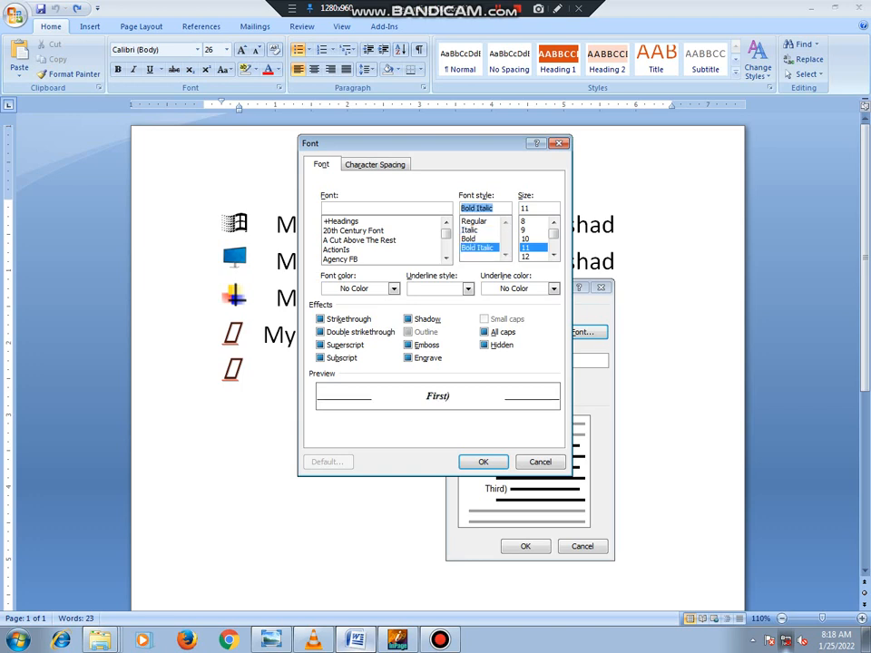
Turn on the Emboss and Hidden effects for the number font.
click(409, 345)
click(409, 344)
click(408, 358)
click(409, 344)
click(485, 345)
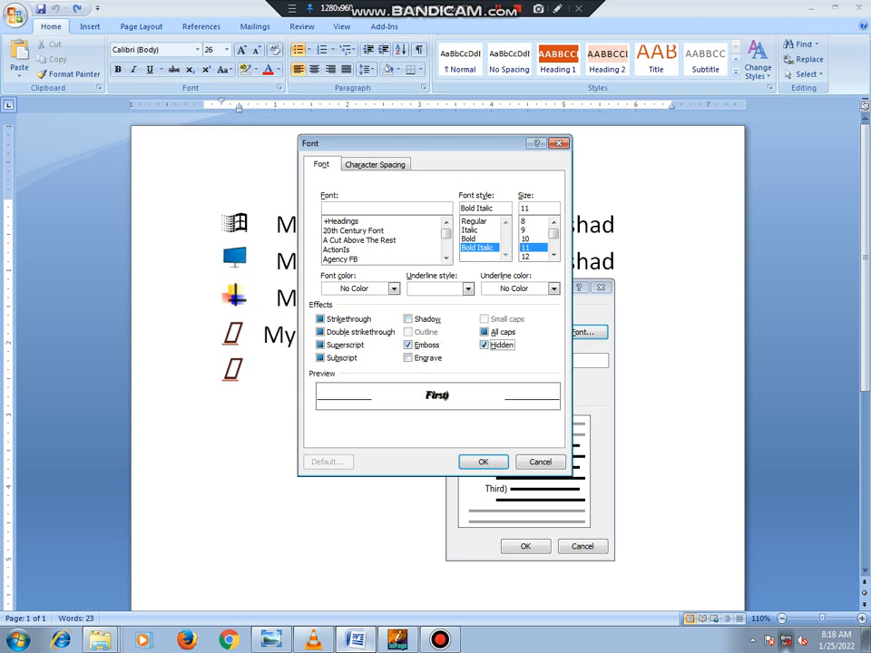
Clear the All caps effect and turn on Shadow and Strikethrough for the number font.
click(485, 332)
click(485, 332)
click(409, 319)
click(409, 320)
click(321, 319)
click(320, 320)
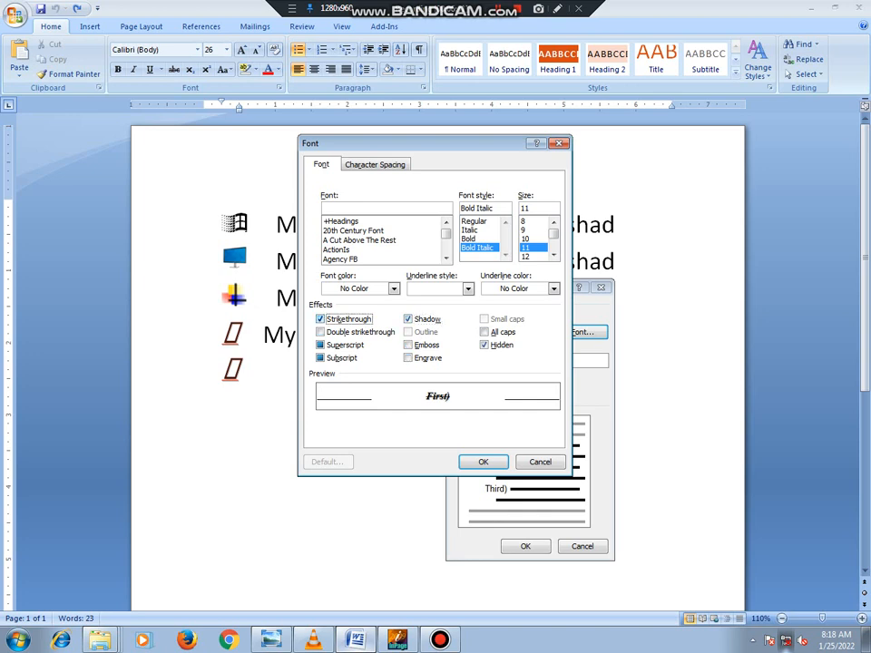
Return the strikethrough, superscript, subscript, shadow and emboss effects of the number font to their undefined mixed state.
click(320, 332)
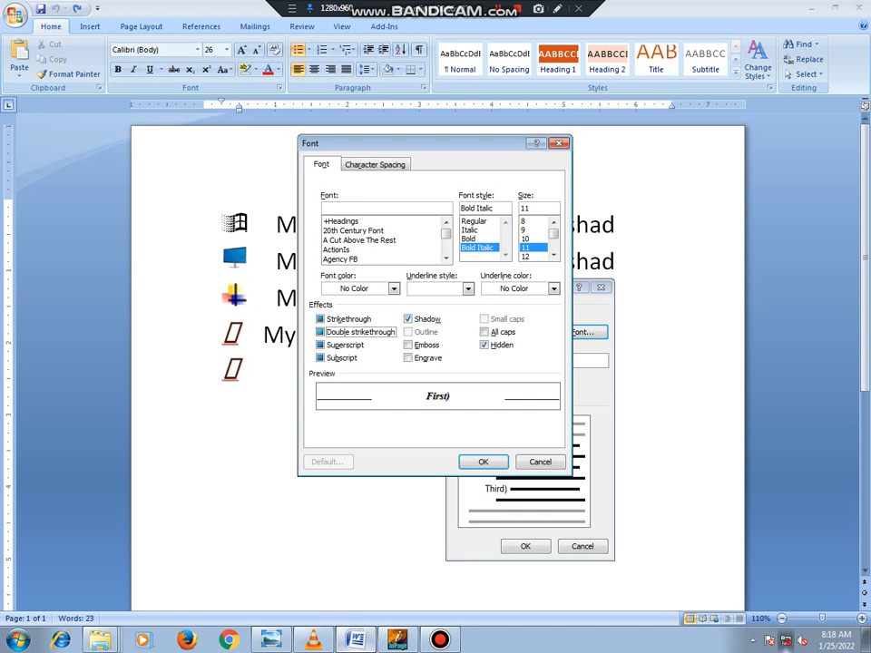
click(320, 344)
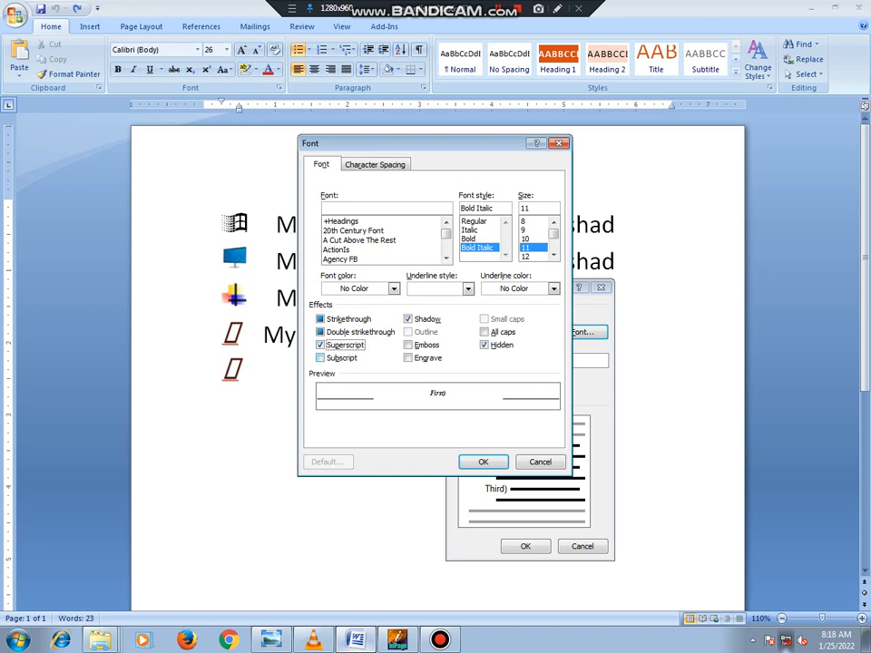
click(321, 359)
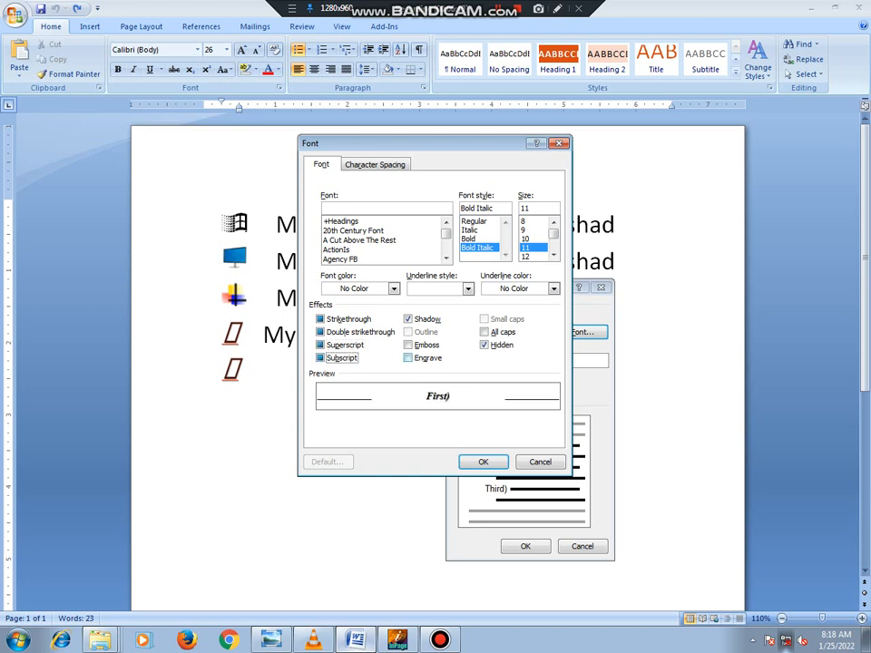
click(409, 345)
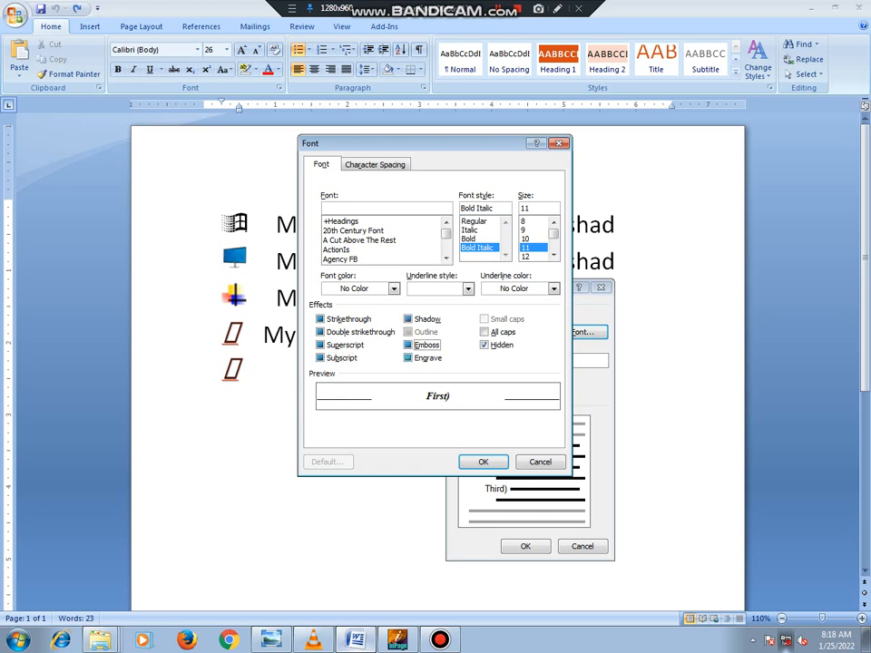
Turn on the Engrave effect and apply the new number format to the first line.
click(408, 357)
key(Return)
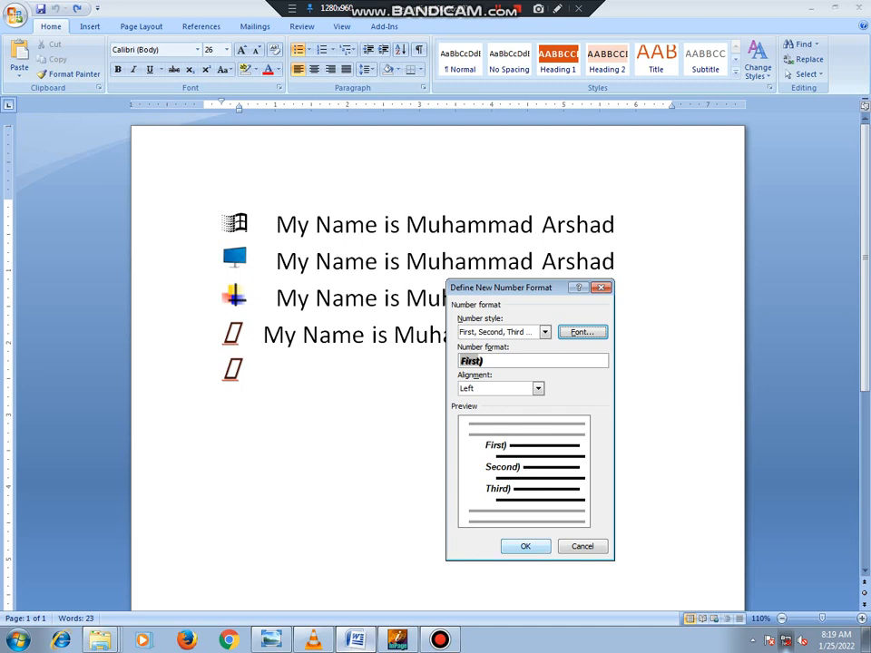
key(Return)
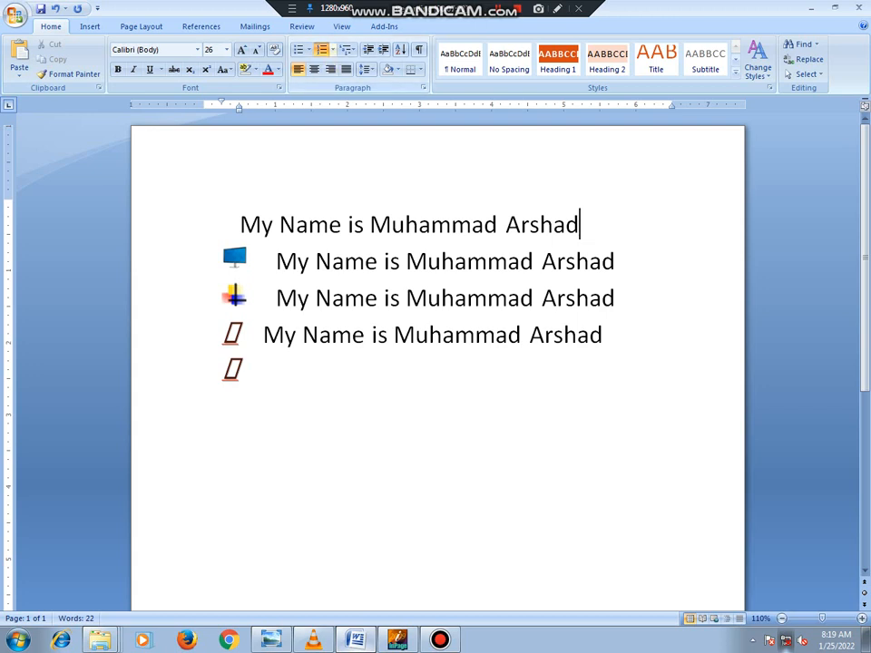
Try to number the first line with the custom First, Second, Third format and add a blank line beneath it.
click(332, 49)
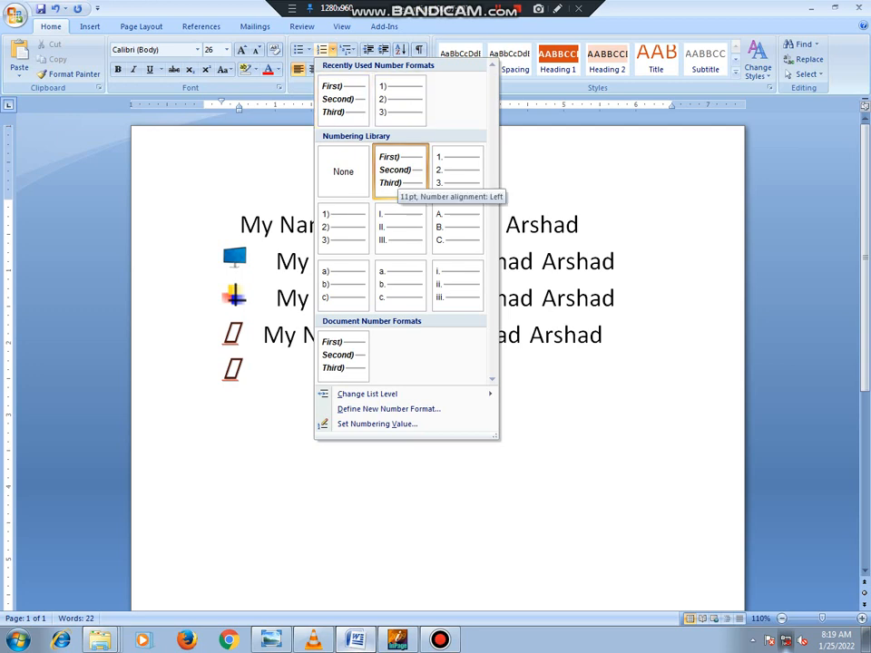
click(399, 169)
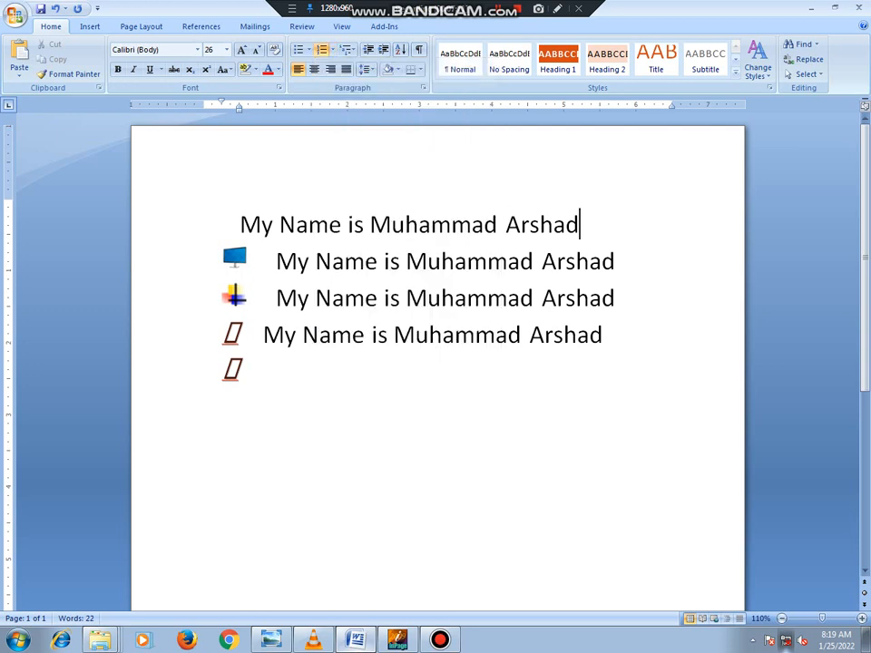
key(Return)
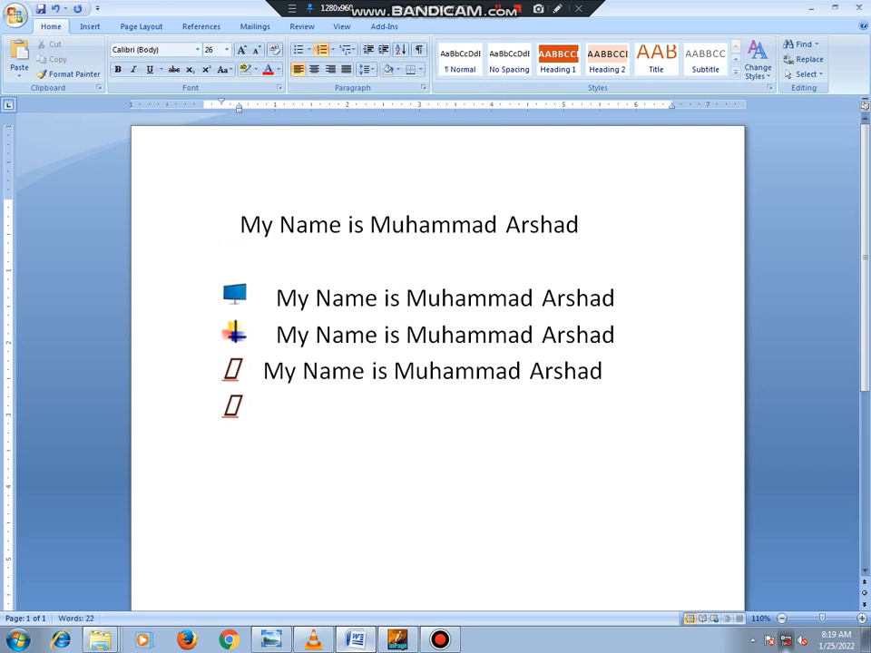
click(332, 50)
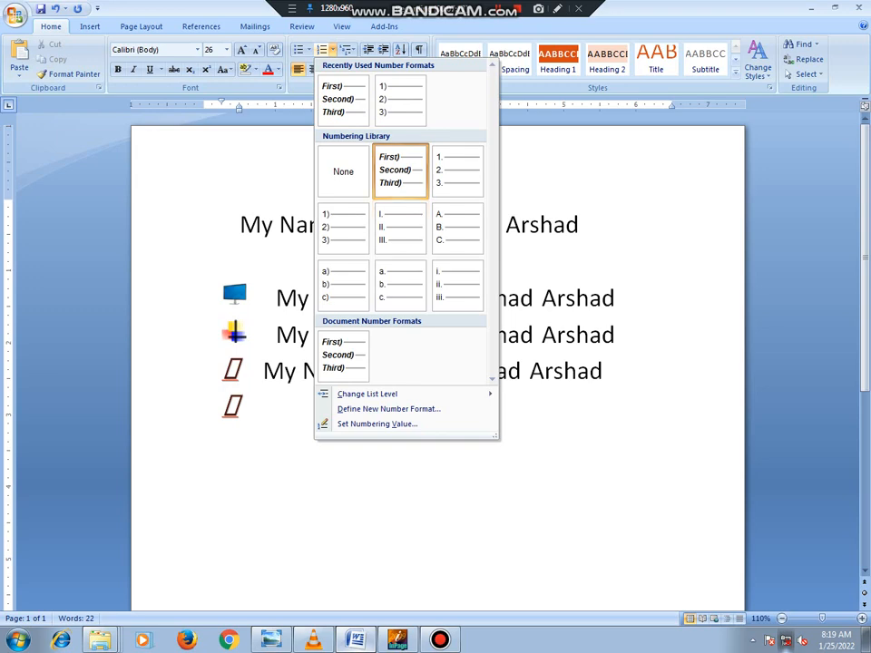
click(399, 169)
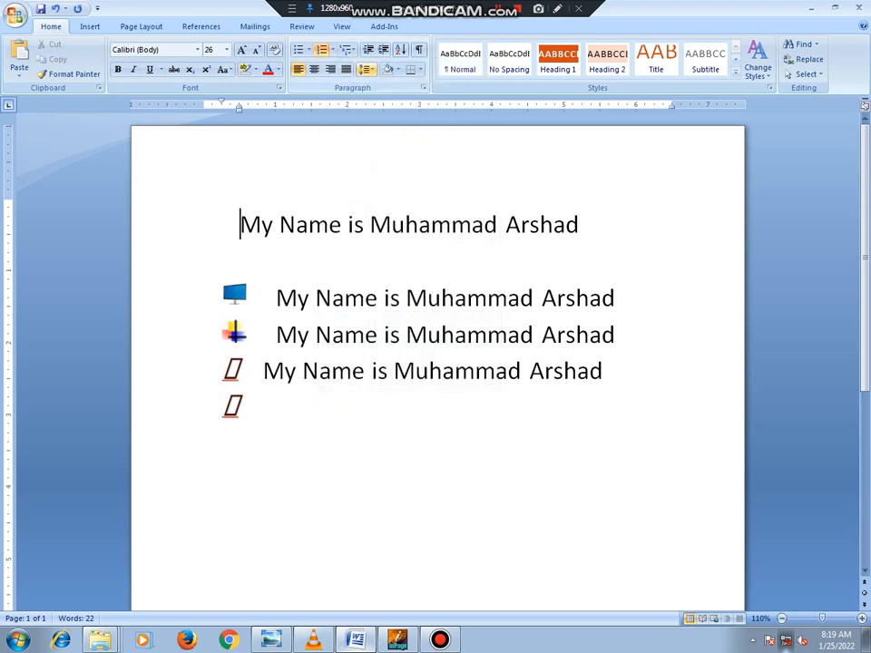
click(333, 50)
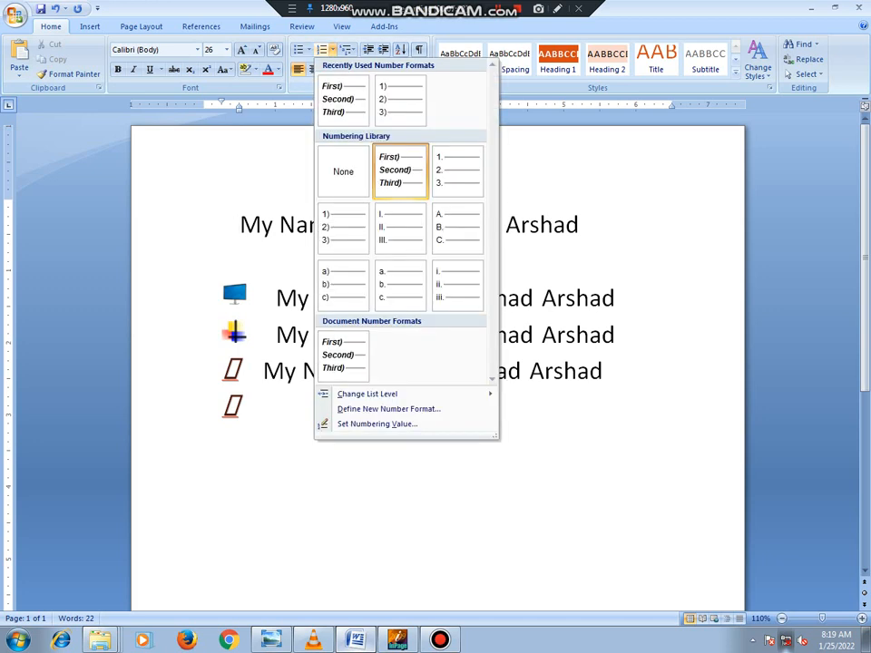
click(400, 171)
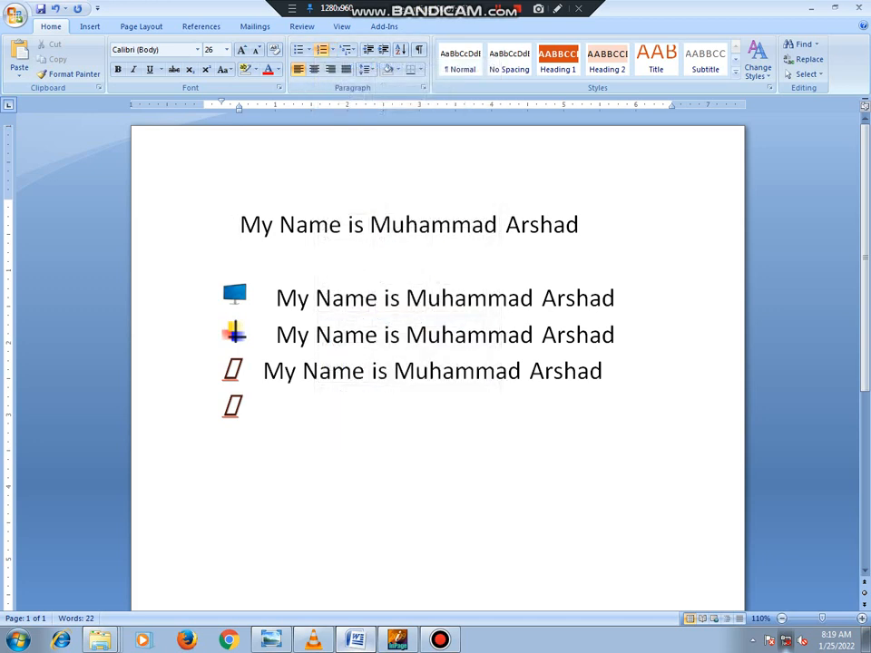
Delete the entire text of the first line, together with its numbering and the extra lines added after it.
click(581, 225)
key(Return)
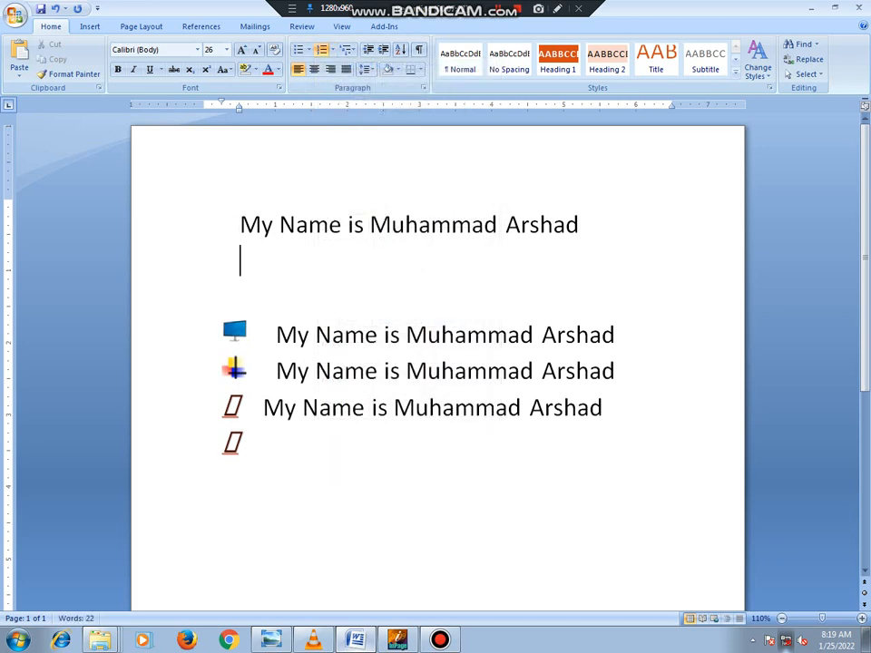
key(Return)
key(BackSpace)
key(BackSpace)
key(BackSpace)
key(BackSpace)
key(BackSpace)
key(BackSpace)
key(BackSpace)
key(BackSpace)
key(BackSpace)
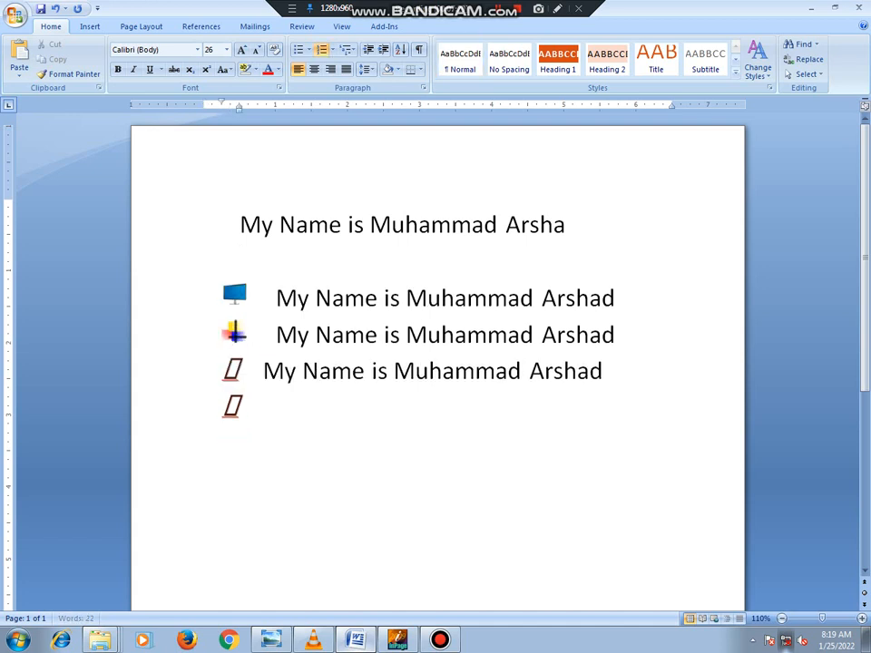
key(BackSpace)
key(BackSpace)
key(BackSpace)
key(BackSpace)
key(BackSpace)
key(BackSpace)
key(BackSpace)
key(BackSpace)
key(BackSpace)
key(BackSpace)
key(BackSpace)
key(BackSpace)
key(BackSpace)
key(BackSpace)
key(BackSpace)
key(BackSpace)
key(BackSpace)
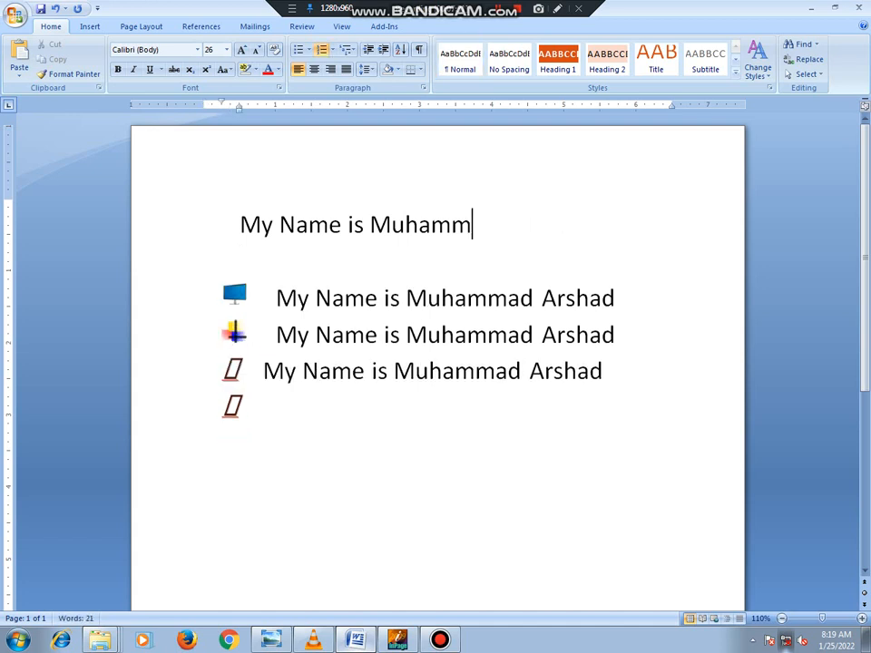
key(BackSpace)
key(BackSpace)
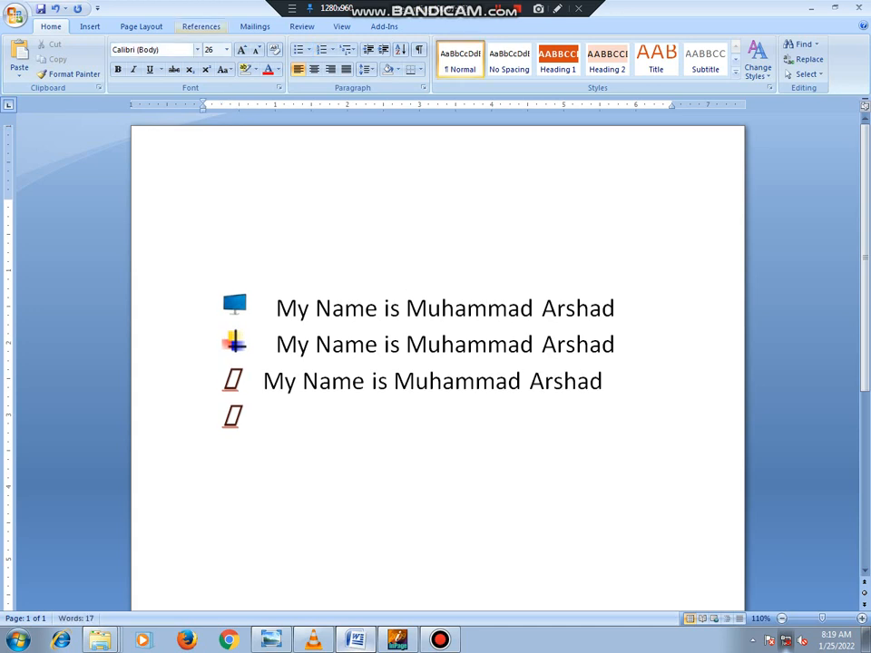
Try the First, Second, Third numbering on the empty first line, enter a first name and reapply the format on the next line.
click(333, 50)
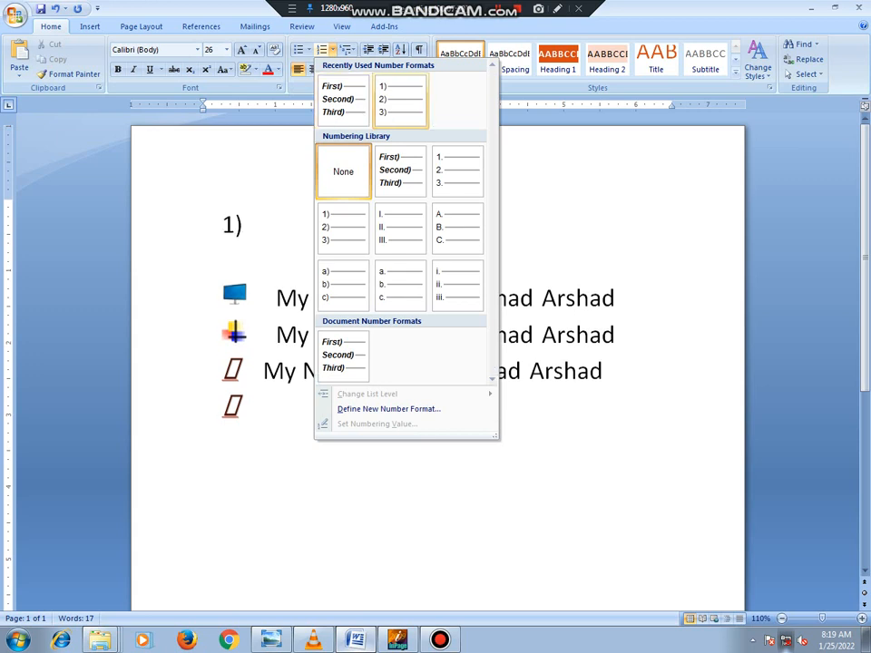
click(343, 100)
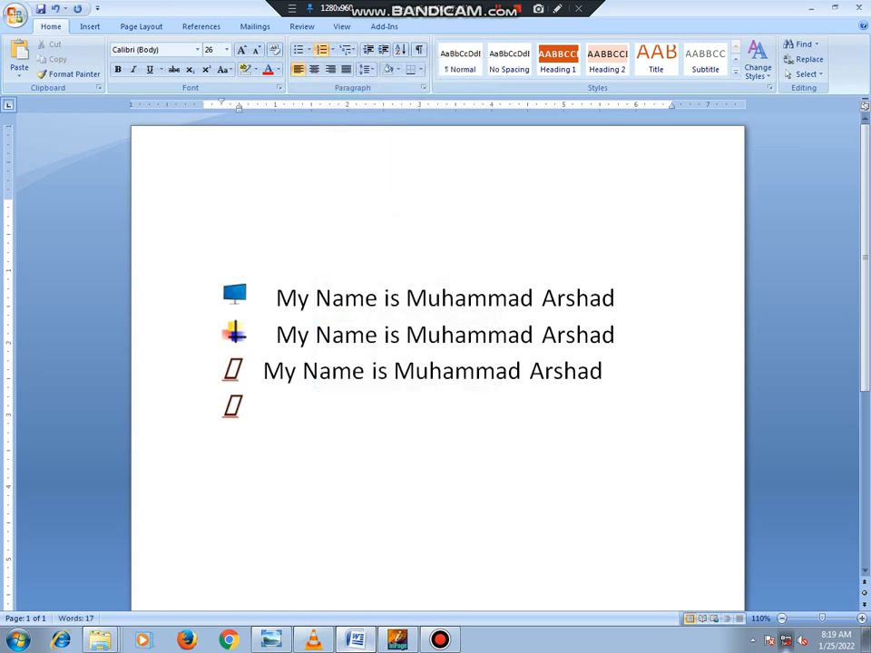
text(arshad)
key(Return)
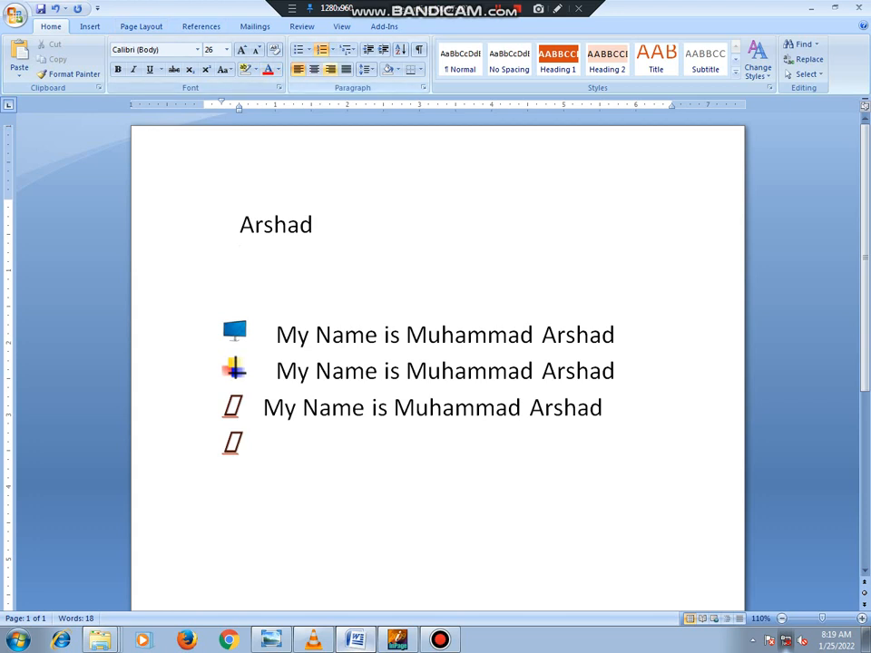
click(333, 50)
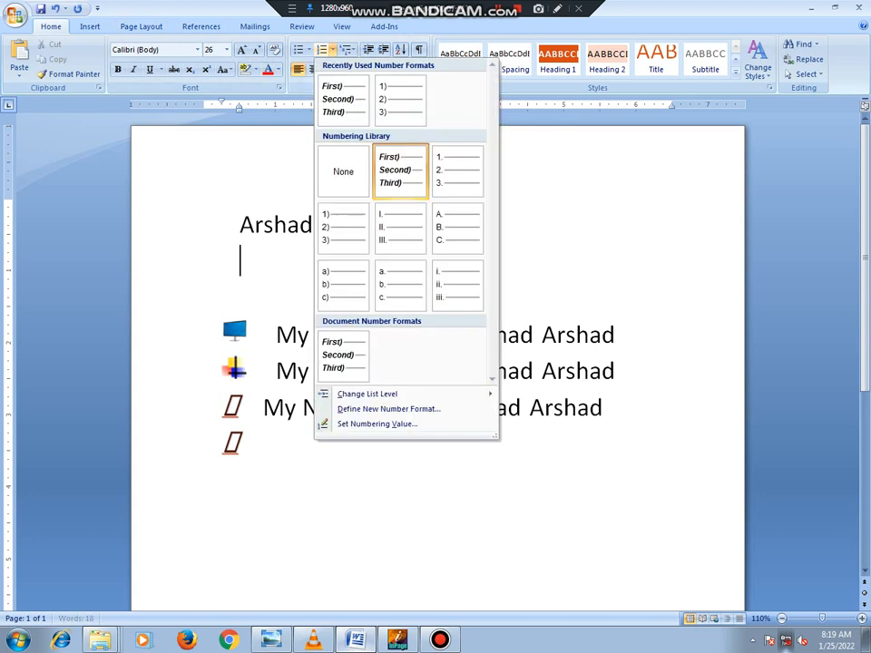
click(343, 355)
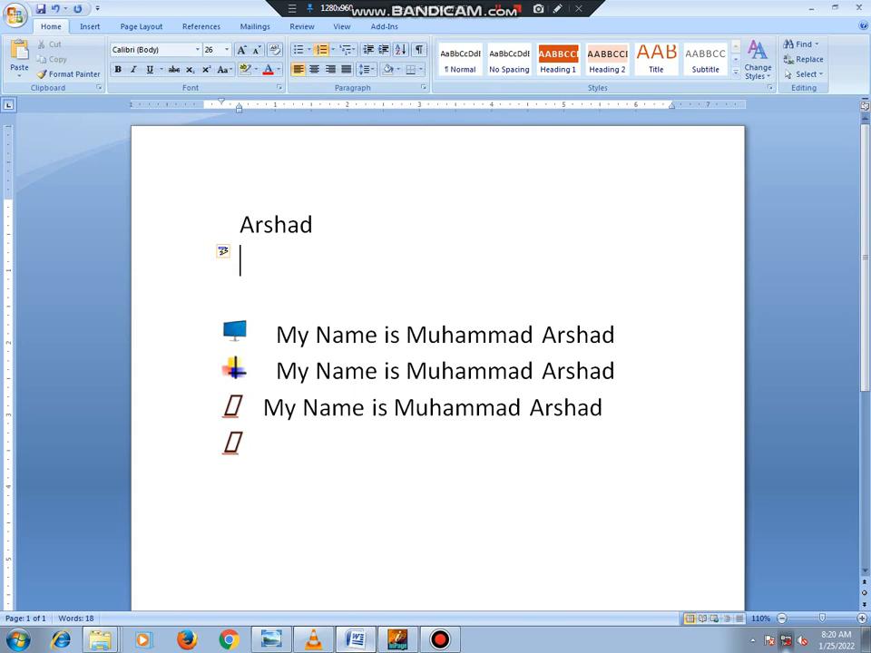
Delete the new list item and the name above it, leaving the first line empty and unnumbered.
key(BackSpace)
key(BackSpace)
key(BackSpace)
key(BackSpace)
key(BackSpace)
key(BackSpace)
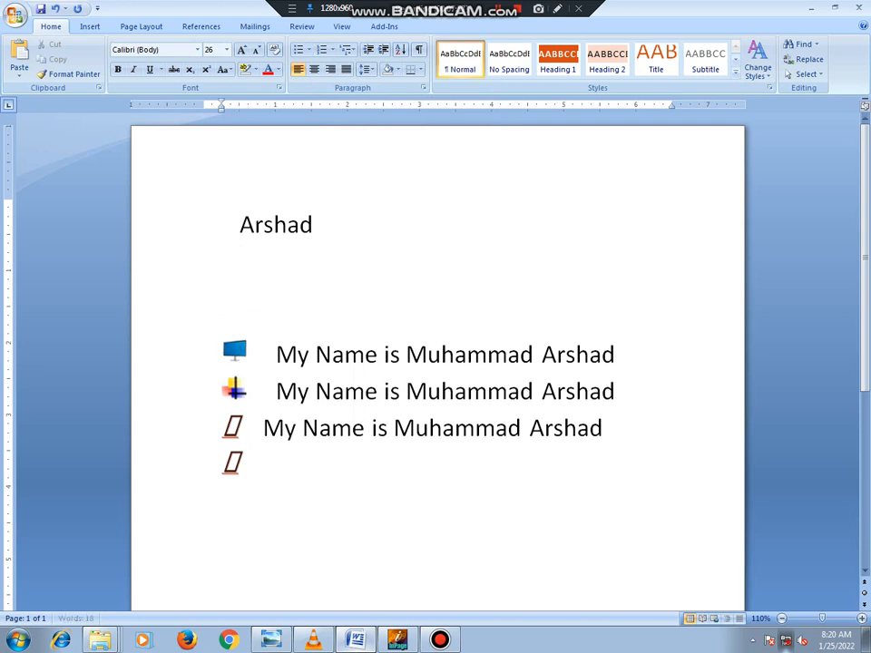
key(BackSpace)
key(BackSpace)
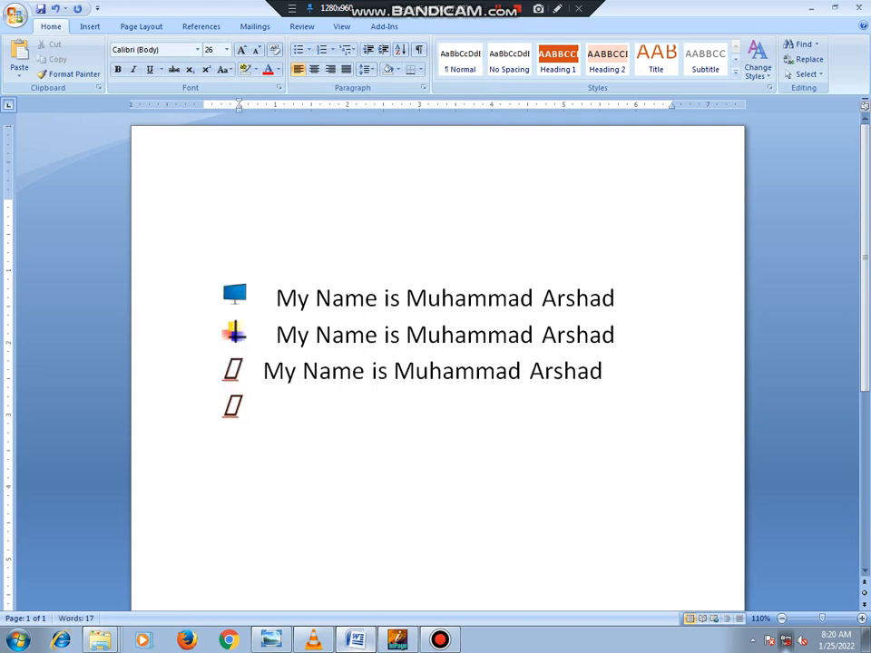
Define a new number format with the First, Second, Third style and Left alignment for the empty first line.
click(332, 50)
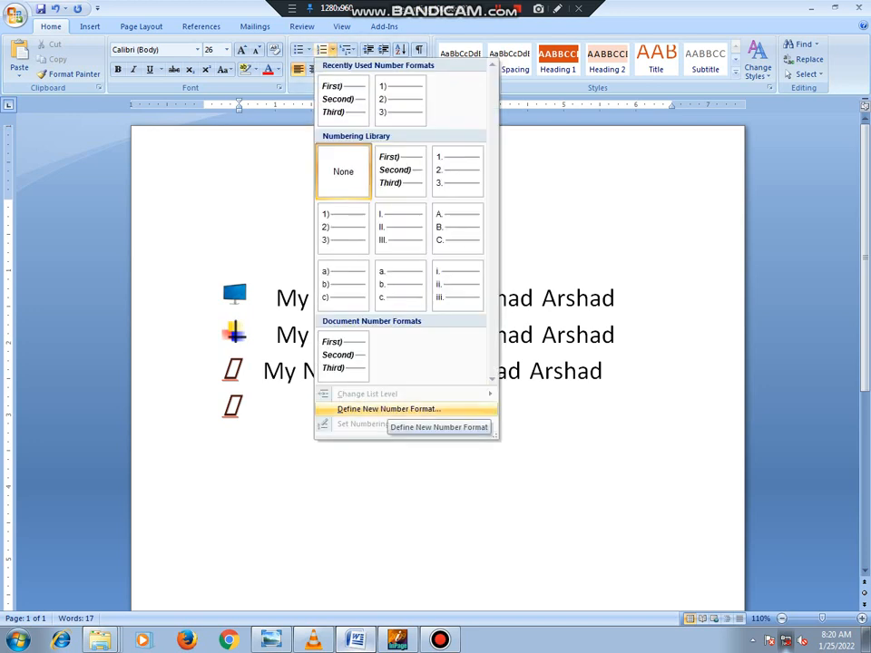
click(389, 409)
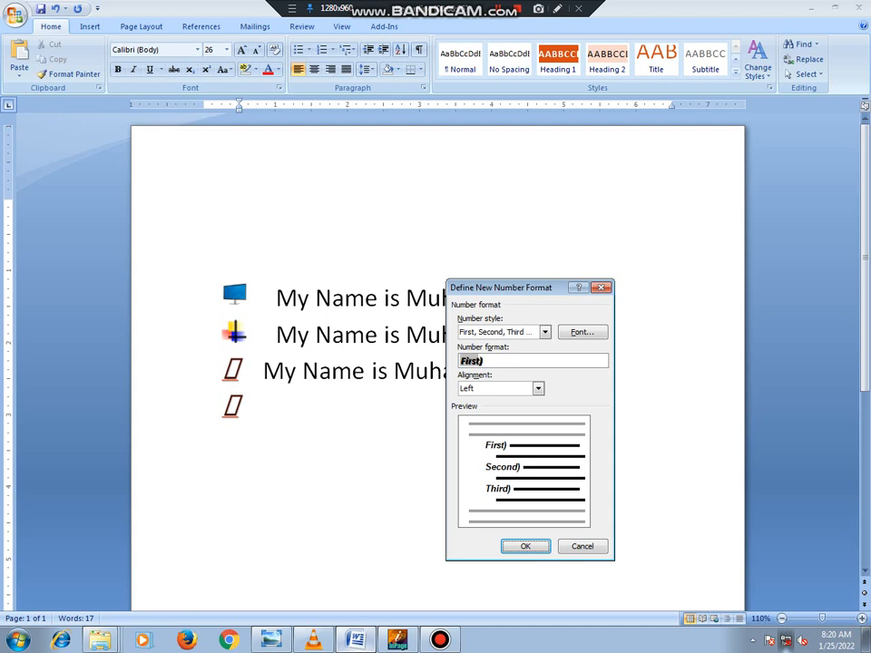
click(538, 389)
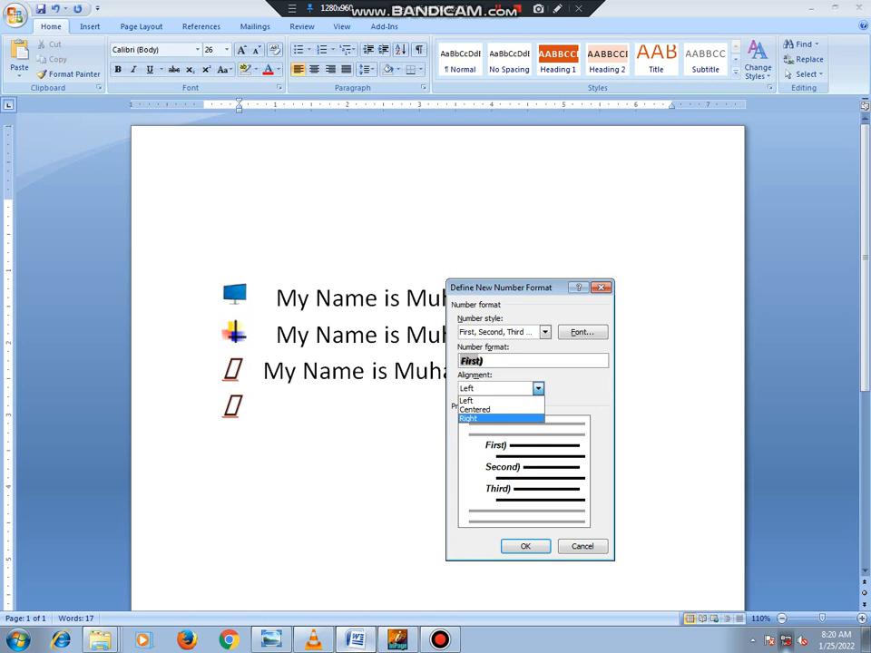
click(499, 400)
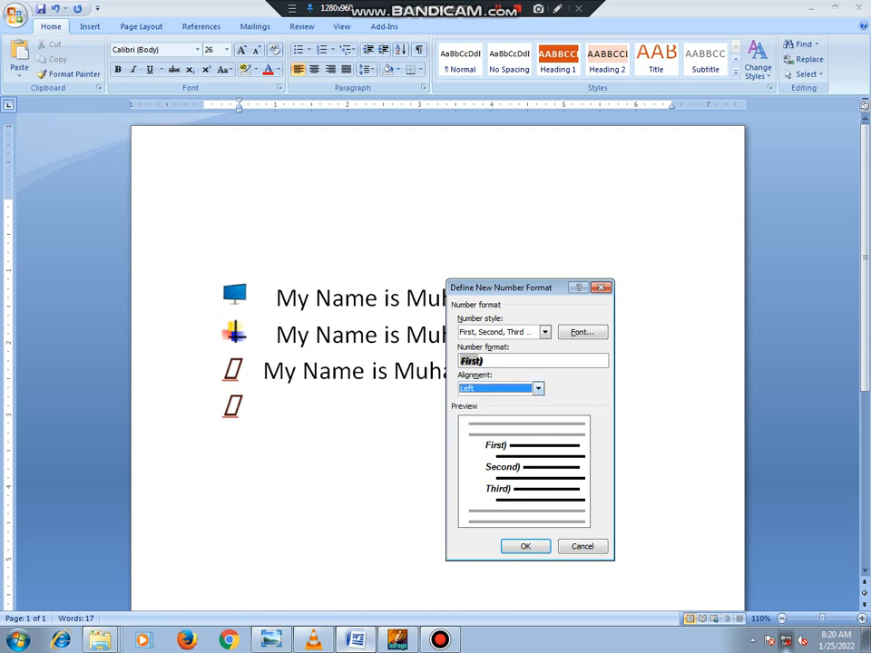
click(525, 546)
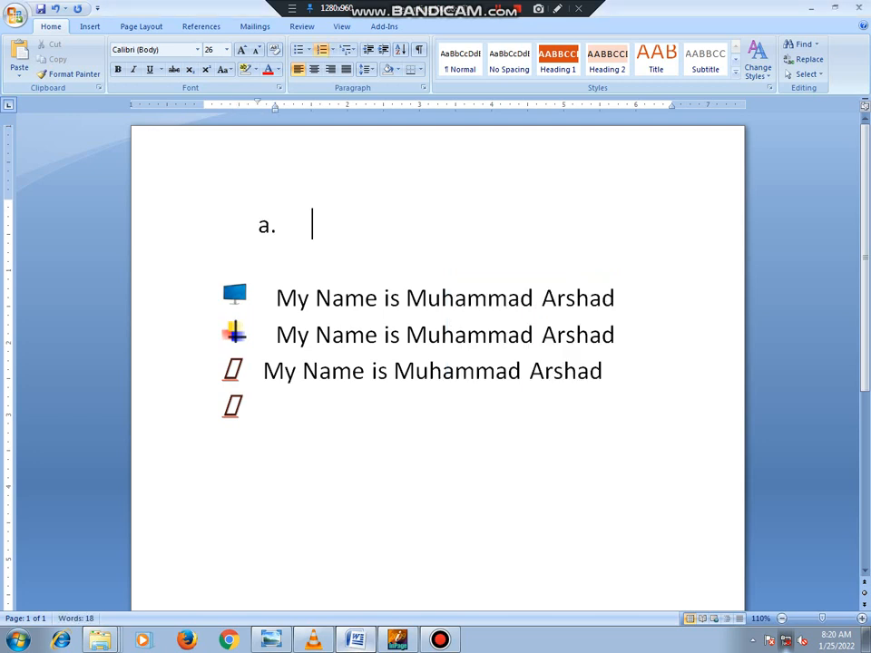
Enter the first name as items a and b of the lettered list, start a third item and switch the list to First, Second, Third numbering.
text(arshad)
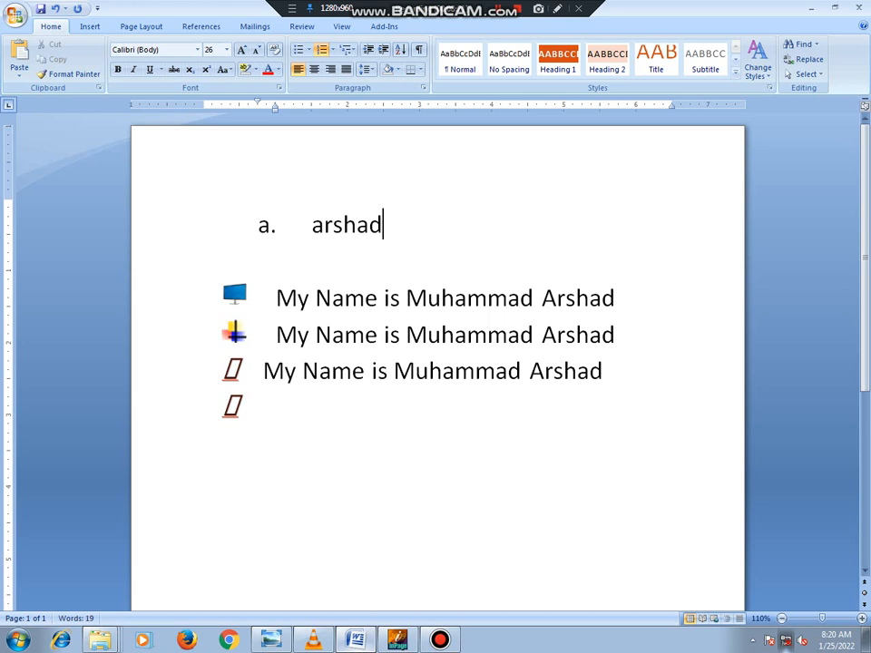
key(Return)
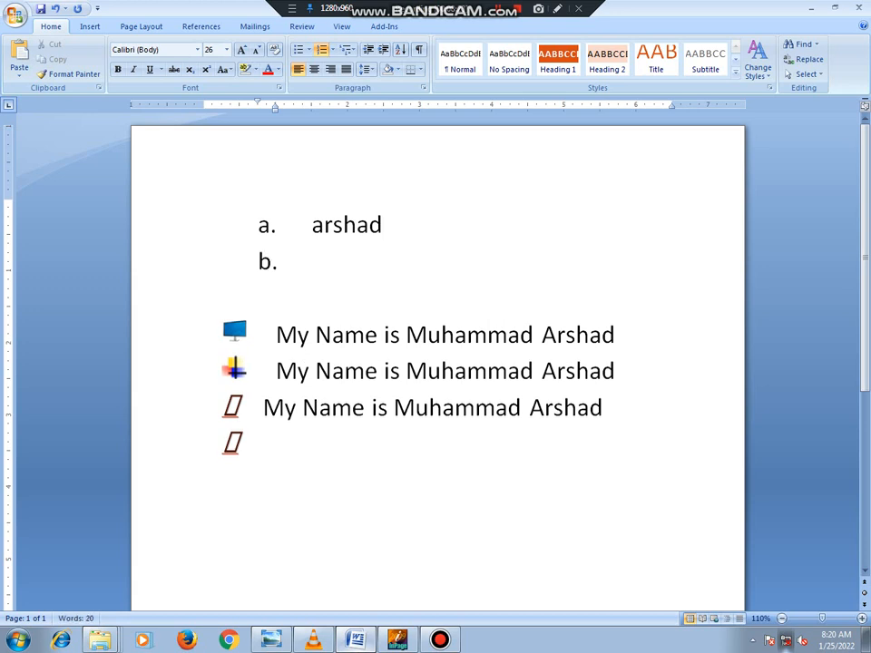
text(arshad)
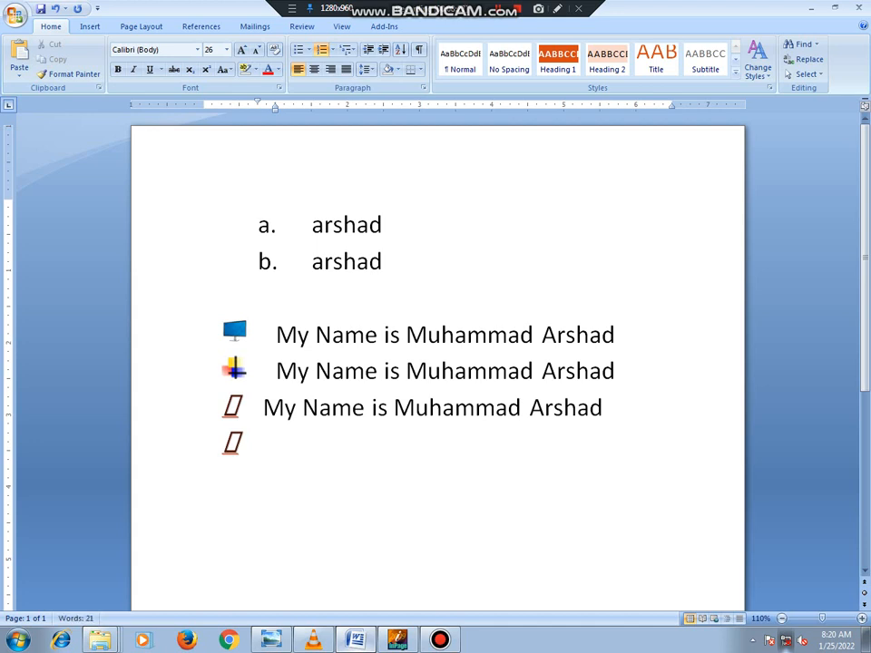
key(Return)
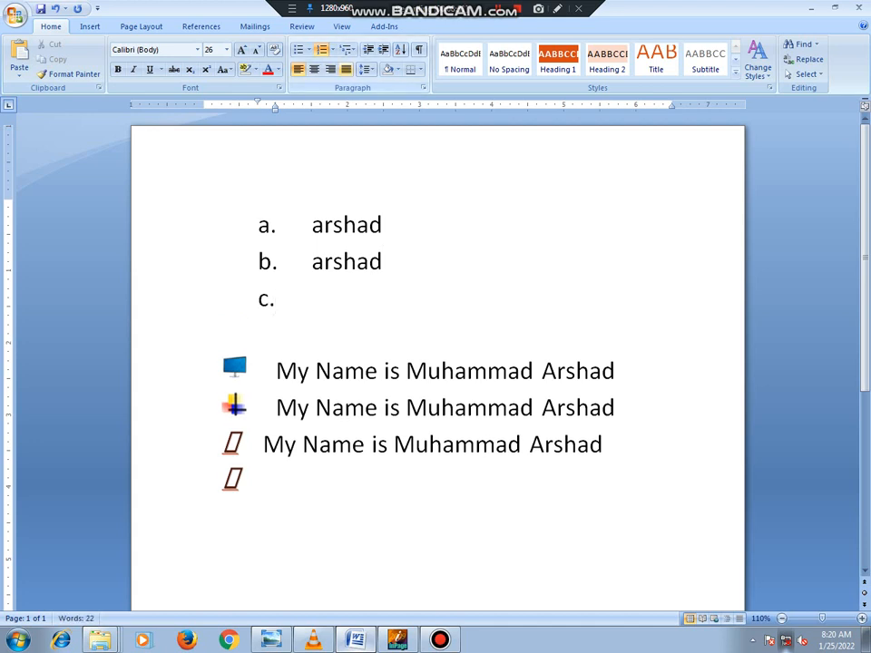
click(332, 49)
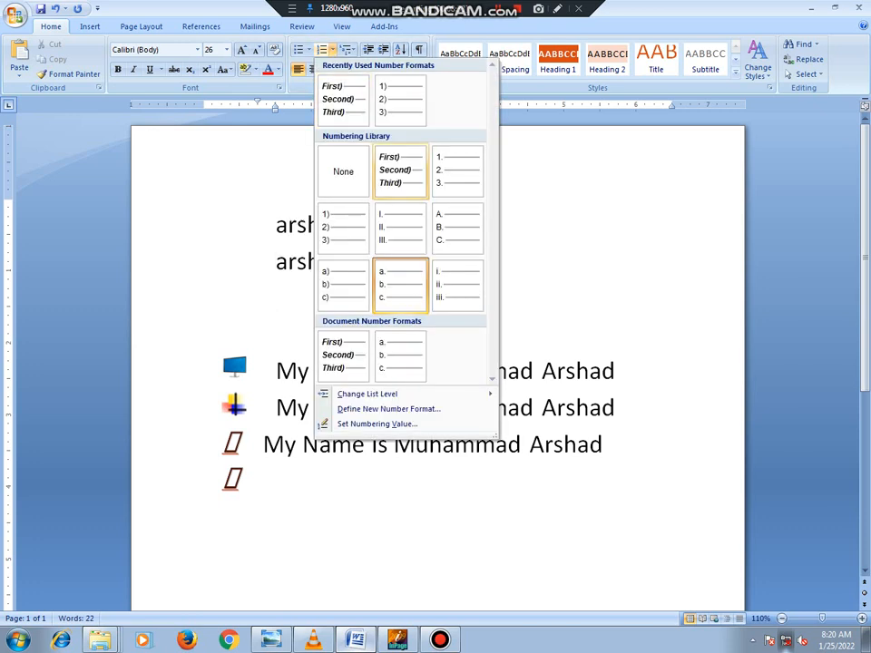
click(400, 171)
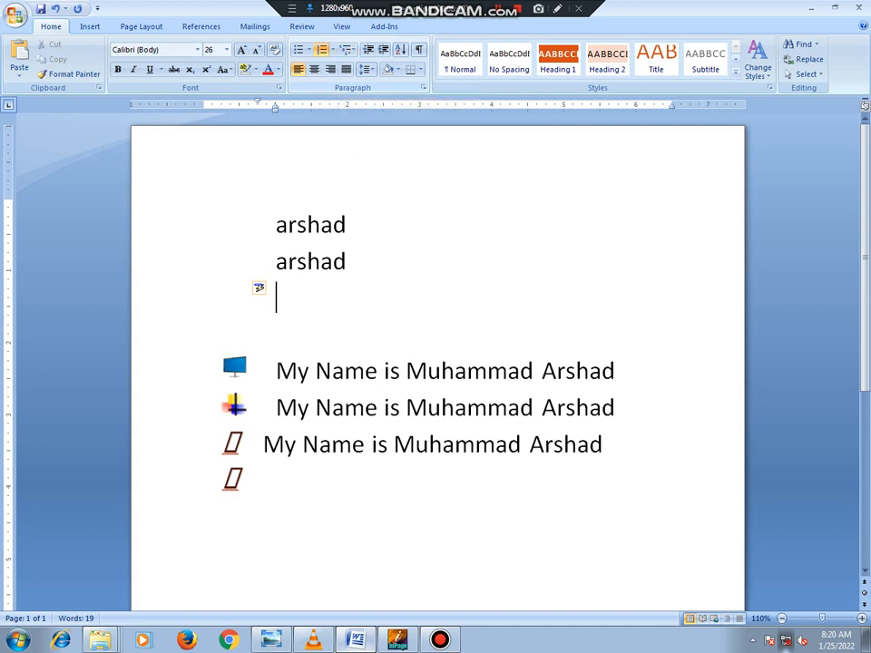
Set the third item's numbering value to continue from the previous list with the Advance value (skip numbers) option.
click(333, 50)
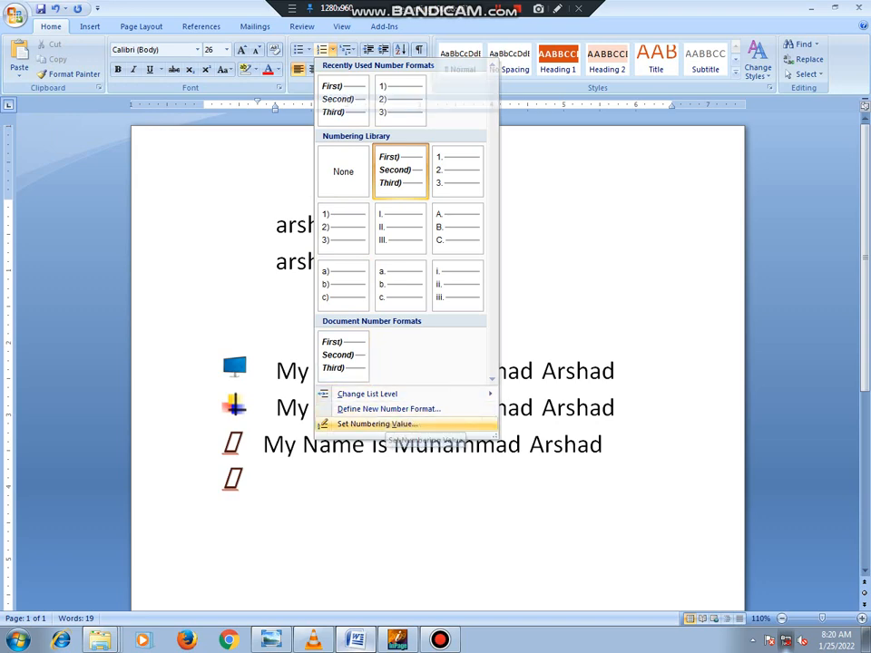
click(377, 424)
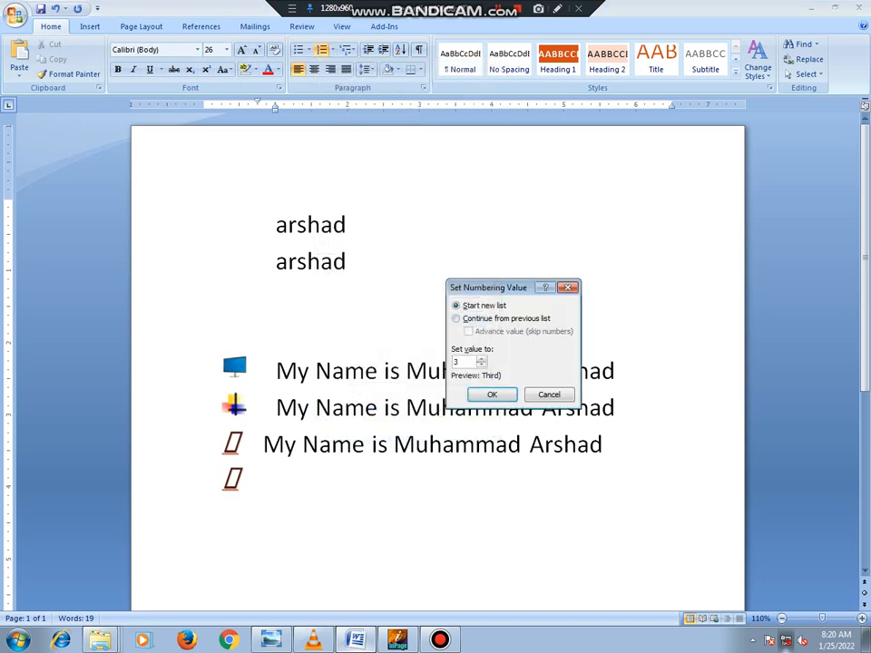
click(482, 364)
click(482, 364)
click(482, 365)
click(456, 318)
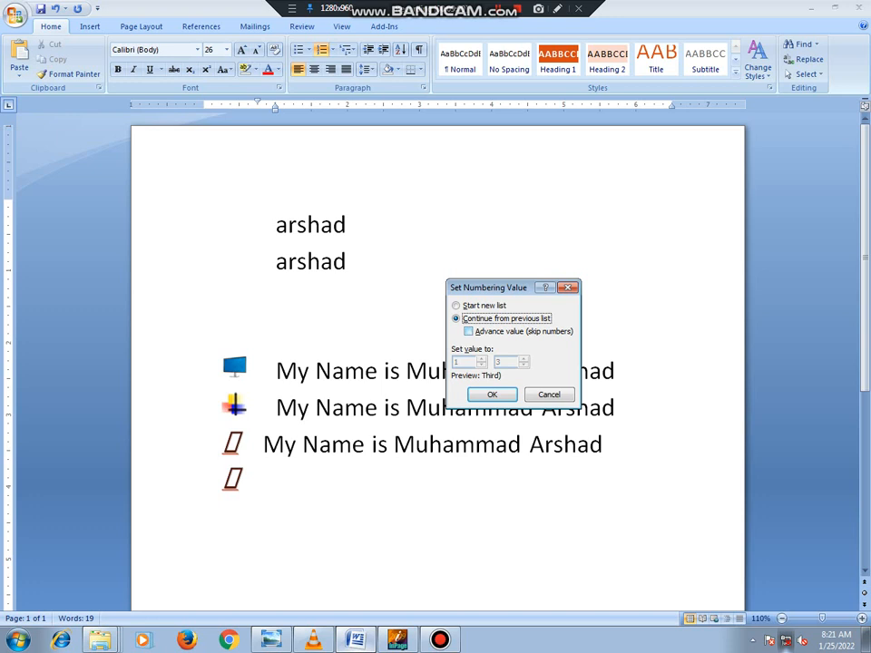
click(469, 332)
click(491, 394)
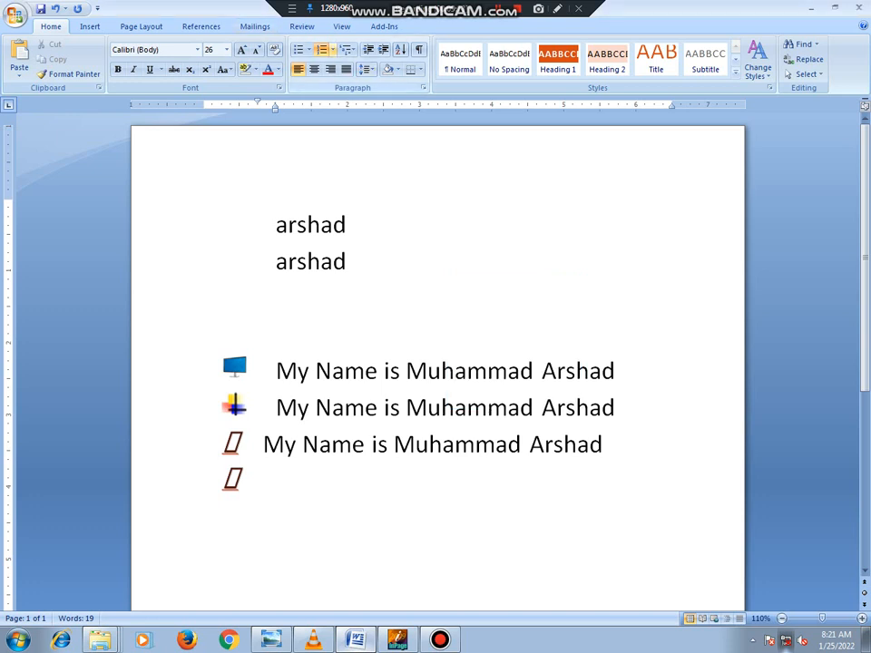
Set the number font style to Bold in a new First, Second, Third number format and apply it to the list.
click(333, 50)
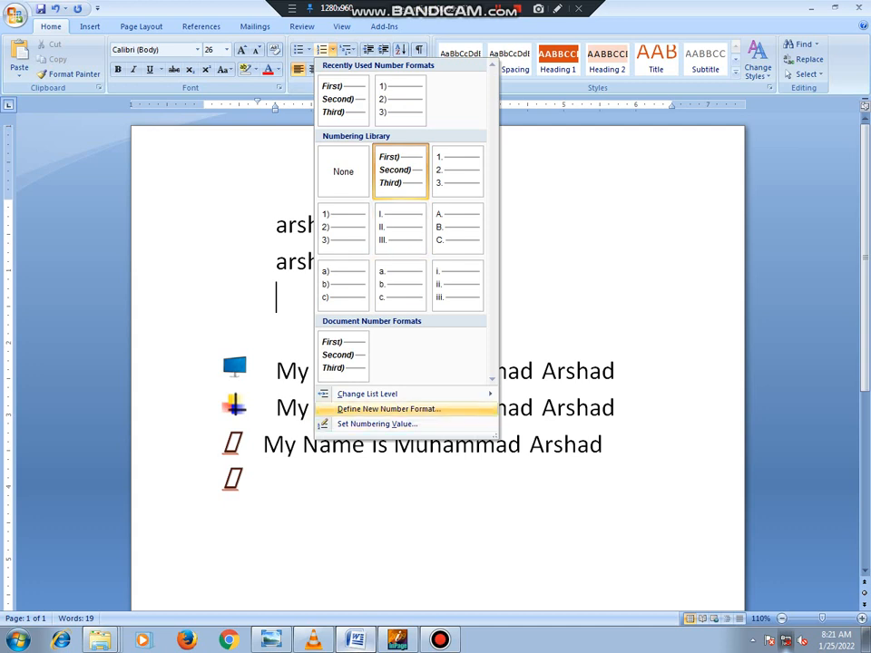
mouse_move(368, 394)
click(388, 410)
drag(508, 287, 429, 232)
click(503, 277)
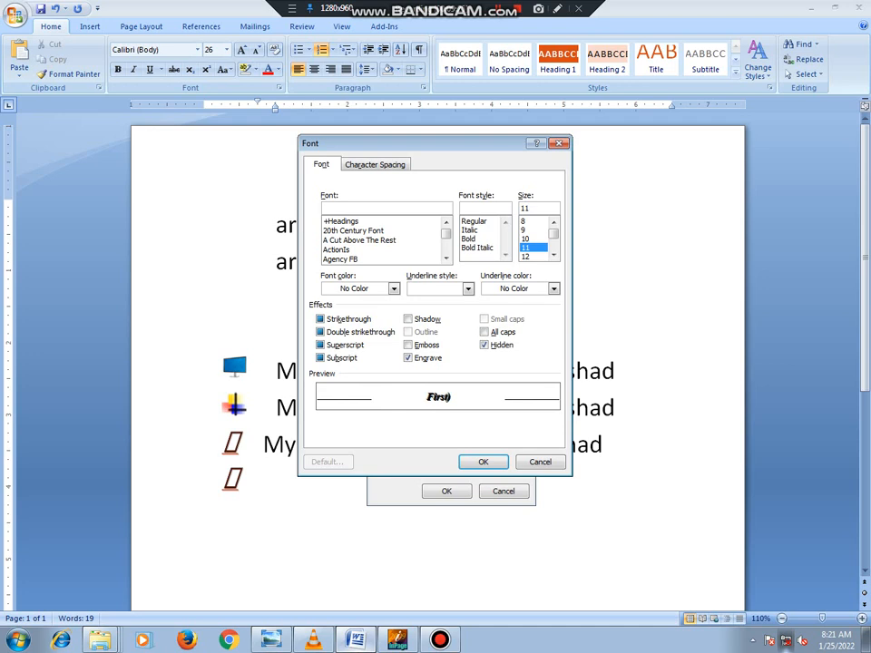
click(469, 238)
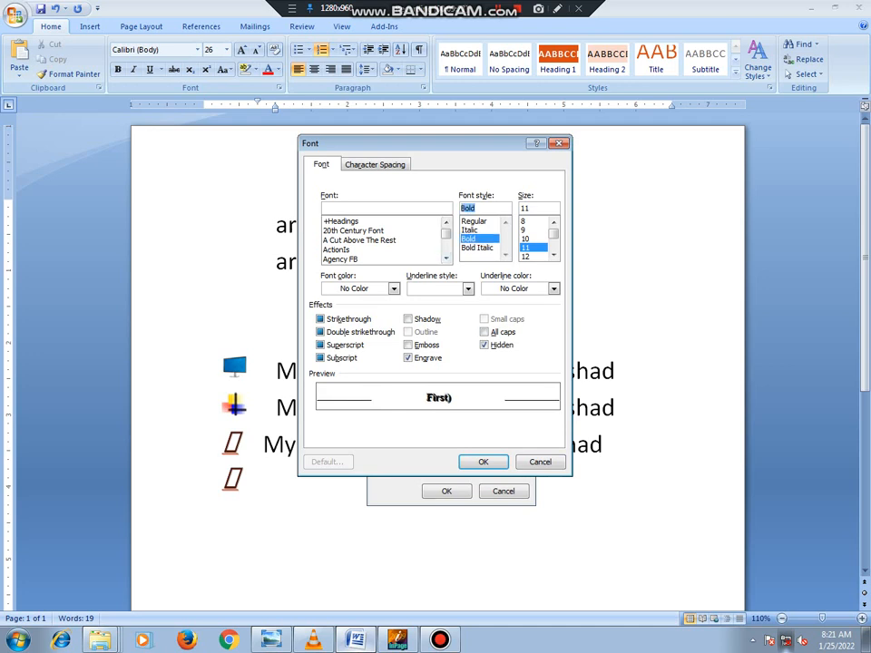
key(Return)
key(Return)
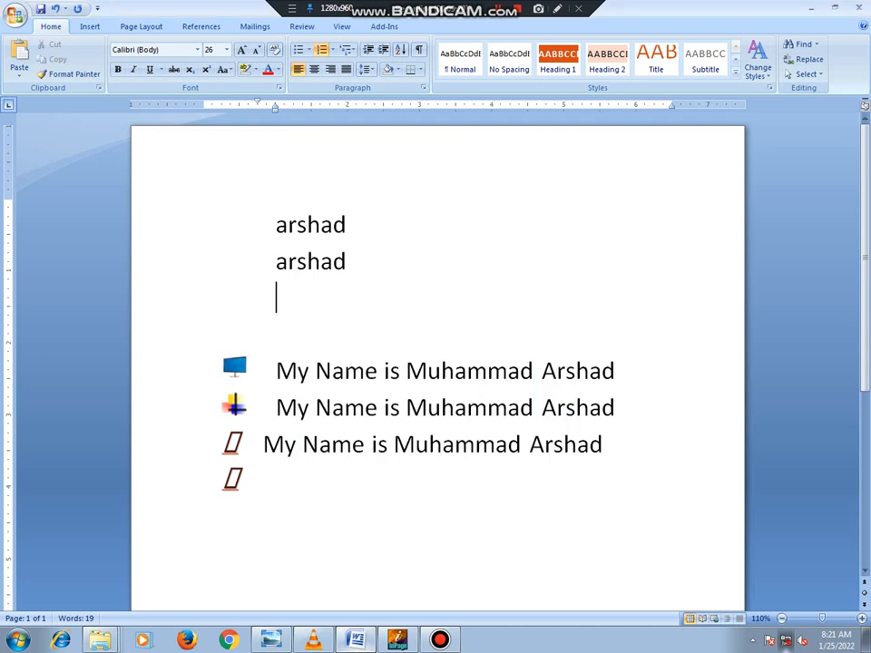